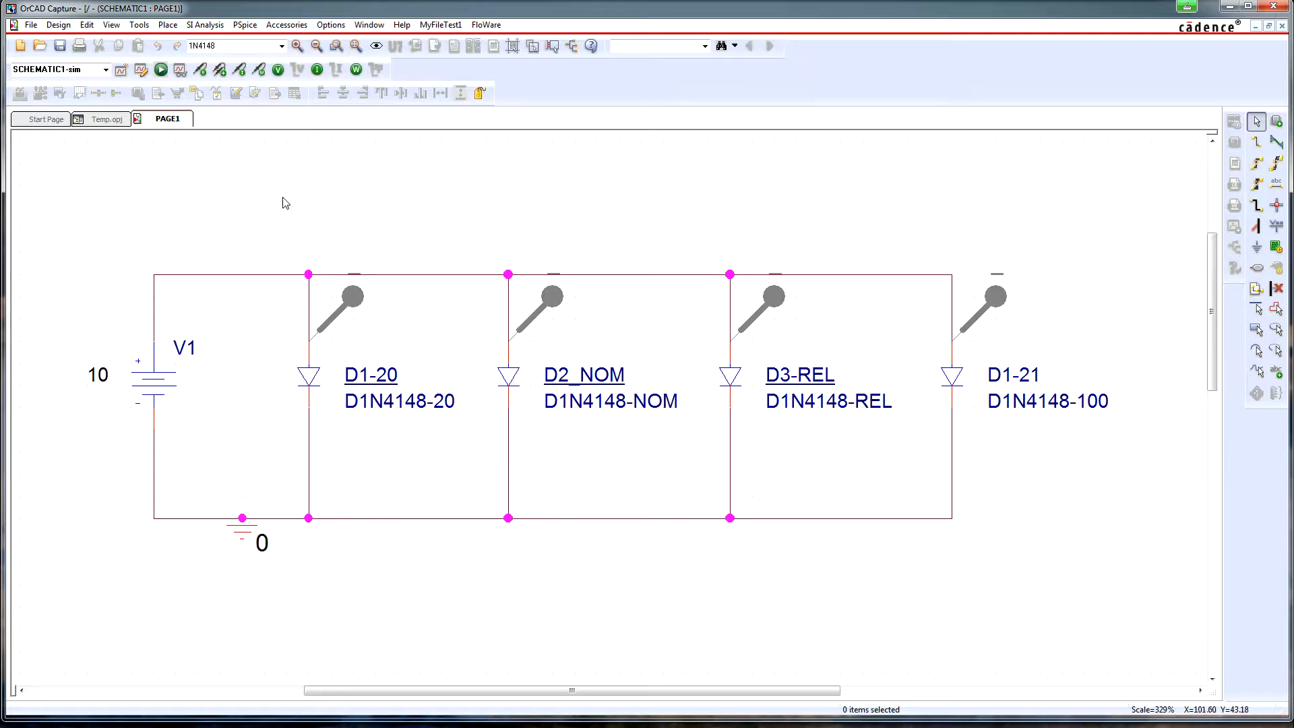
- Open the simulation profile's settings beside the circuit and review the Temperature (Sweep) options
{"action": "left_click", "coordinate": [140, 70]}
{"action": "mouse_move", "coordinate": [322, 46]}
{"action": "left_mouse_down"}
{"action": "mouse_move", "coordinate": [517, 488]}
{"action": "mouse_move", "coordinate": [510, 431]}
{"action": "left_mouse_up"}
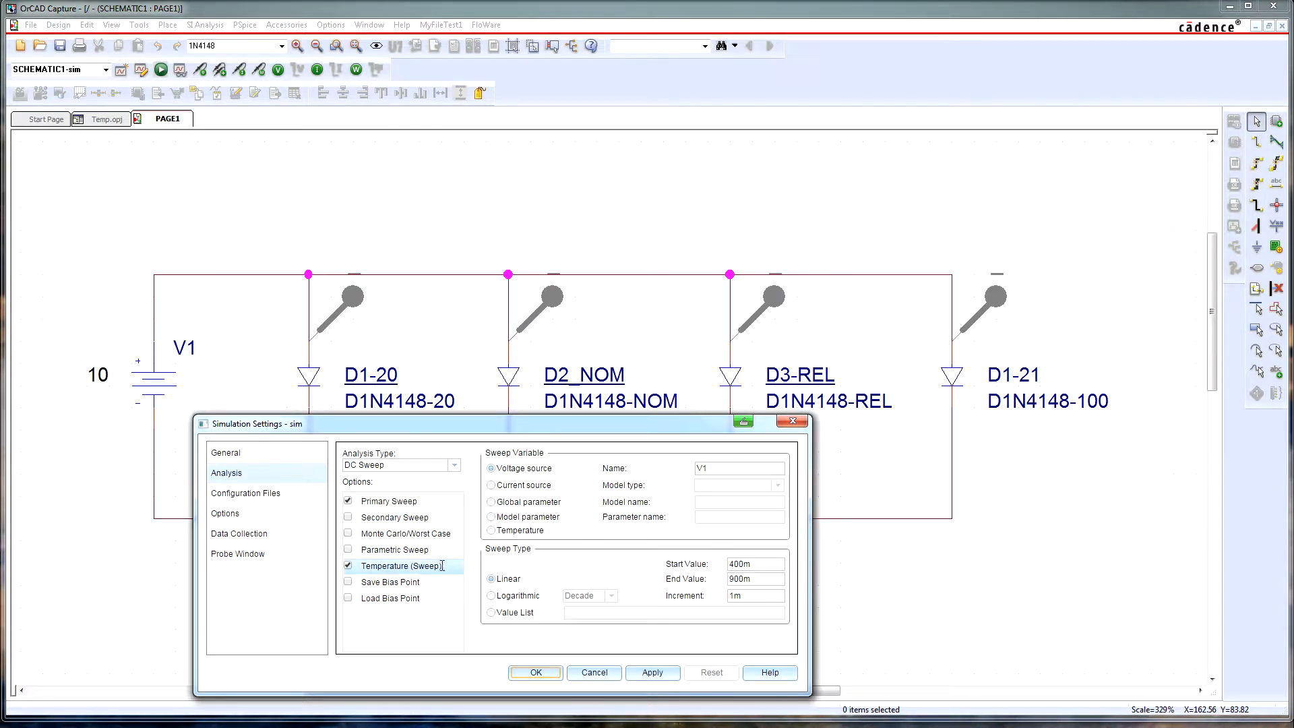
{"action": "left_click", "coordinate": [414, 565]}
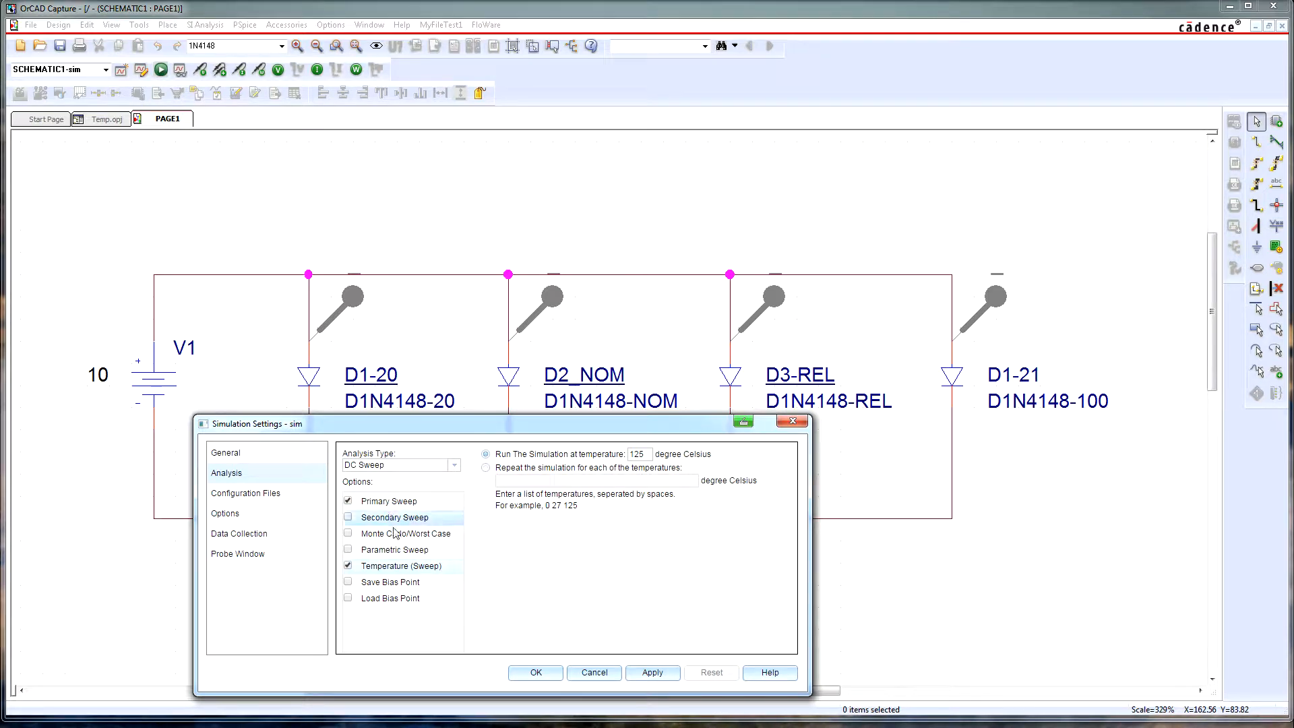
- Check the nominal temperature TNOM in the general analog simulation options, and close the settings without changes
{"action": "left_click", "coordinate": [246, 495]}
{"action": "left_click", "coordinate": [246, 516]}
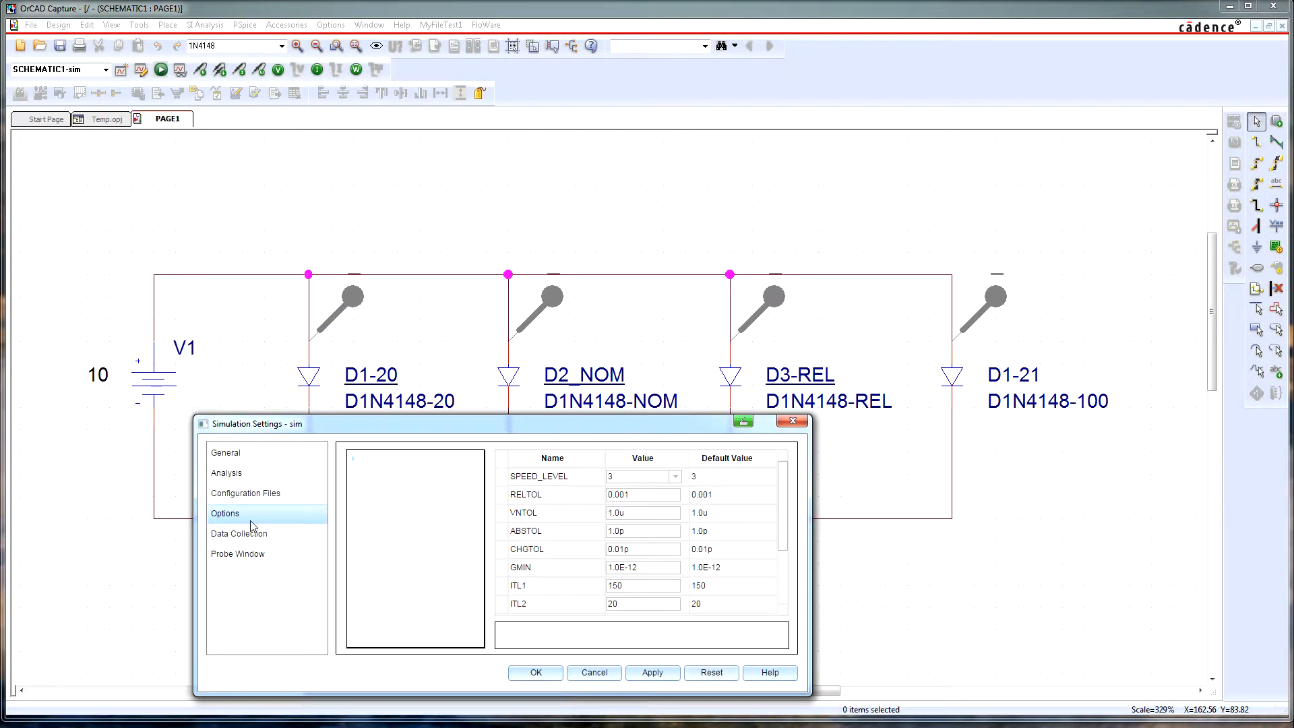
{"action": "scroll", "coordinate": [780, 491], "scroll_direction": "down", "scroll_amount": 2}
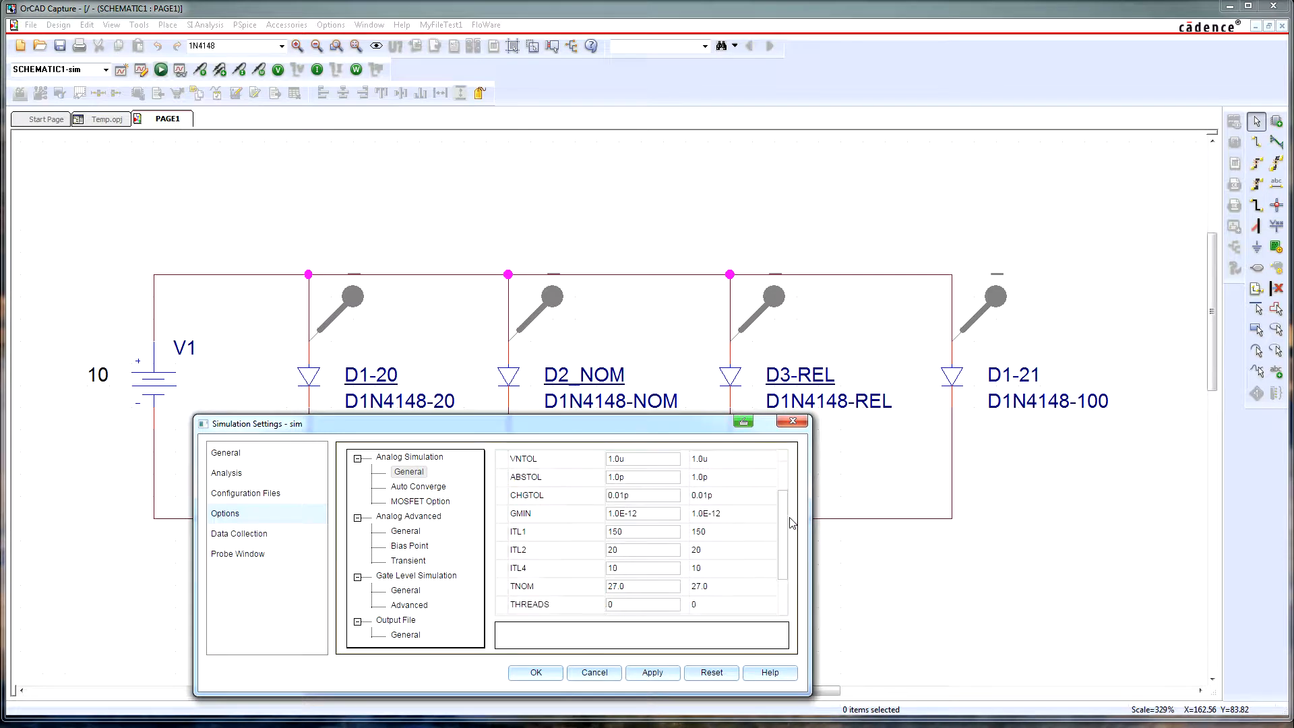
{"action": "left_click", "coordinate": [639, 549]}
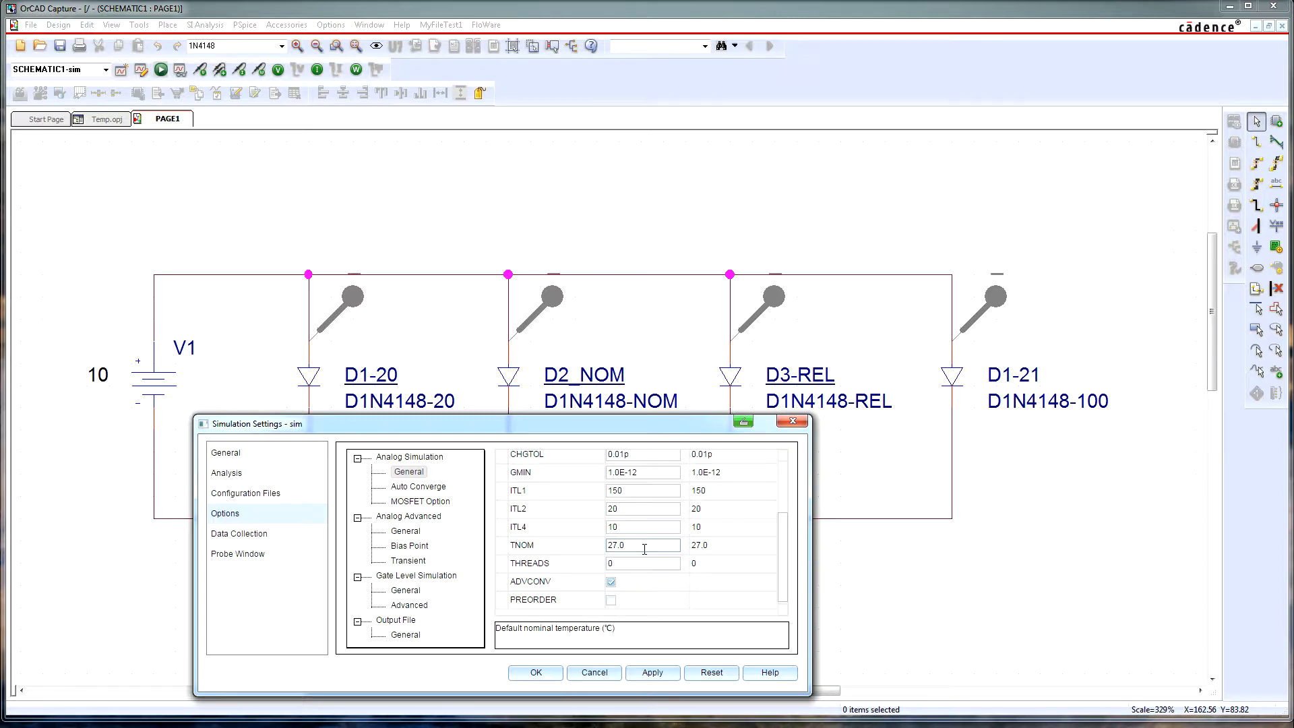
{"action": "left_click", "coordinate": [792, 422]}
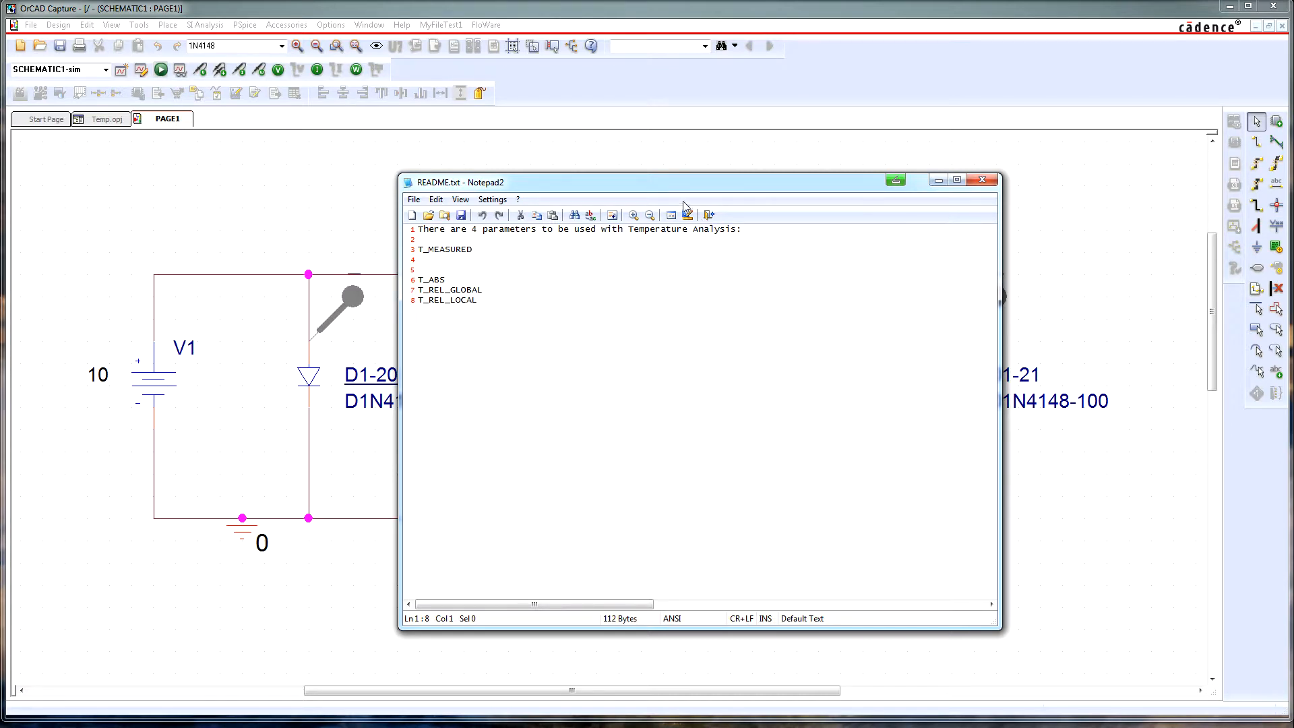
- Find T_MEASURED in the README.txt note and examine that parameter in the PSpice model of diode D1-20
{"action": "left_click_drag", "start_coordinate": [694, 184], "coordinate": [694, 448]}
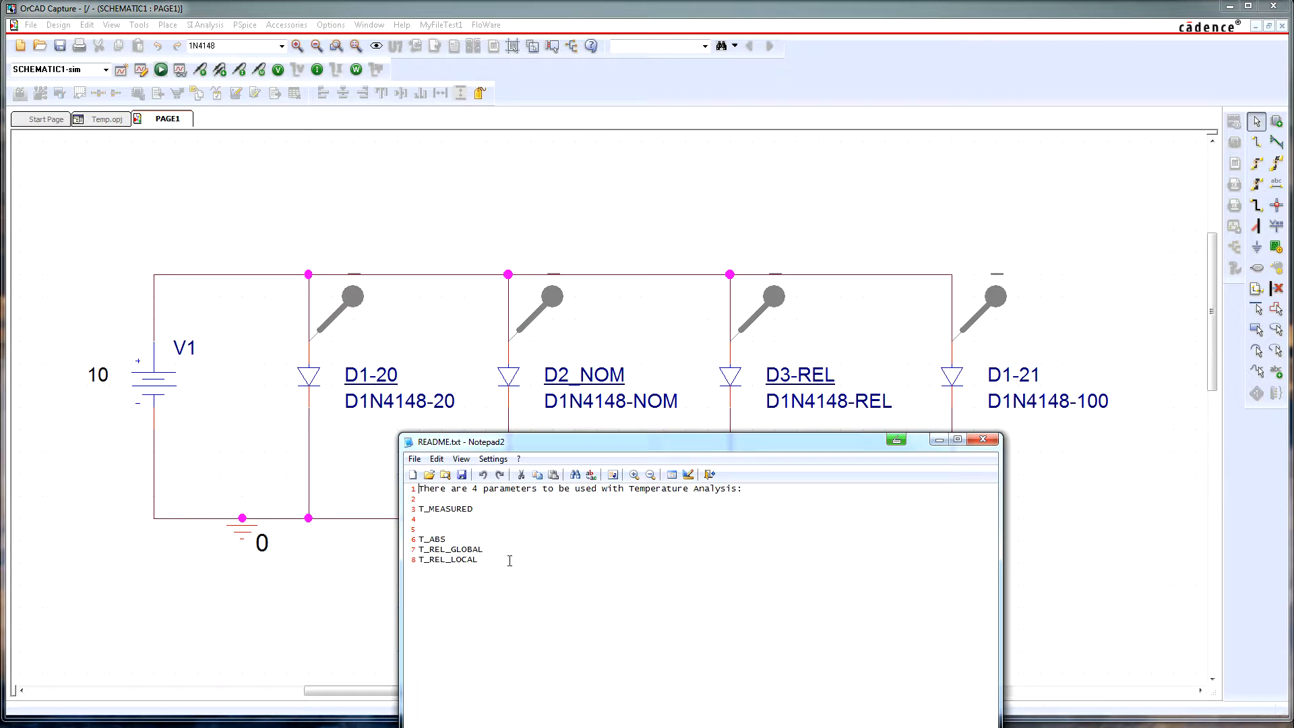
{"action": "left_click", "coordinate": [490, 509]}
{"action": "left_click", "coordinate": [311, 379]}
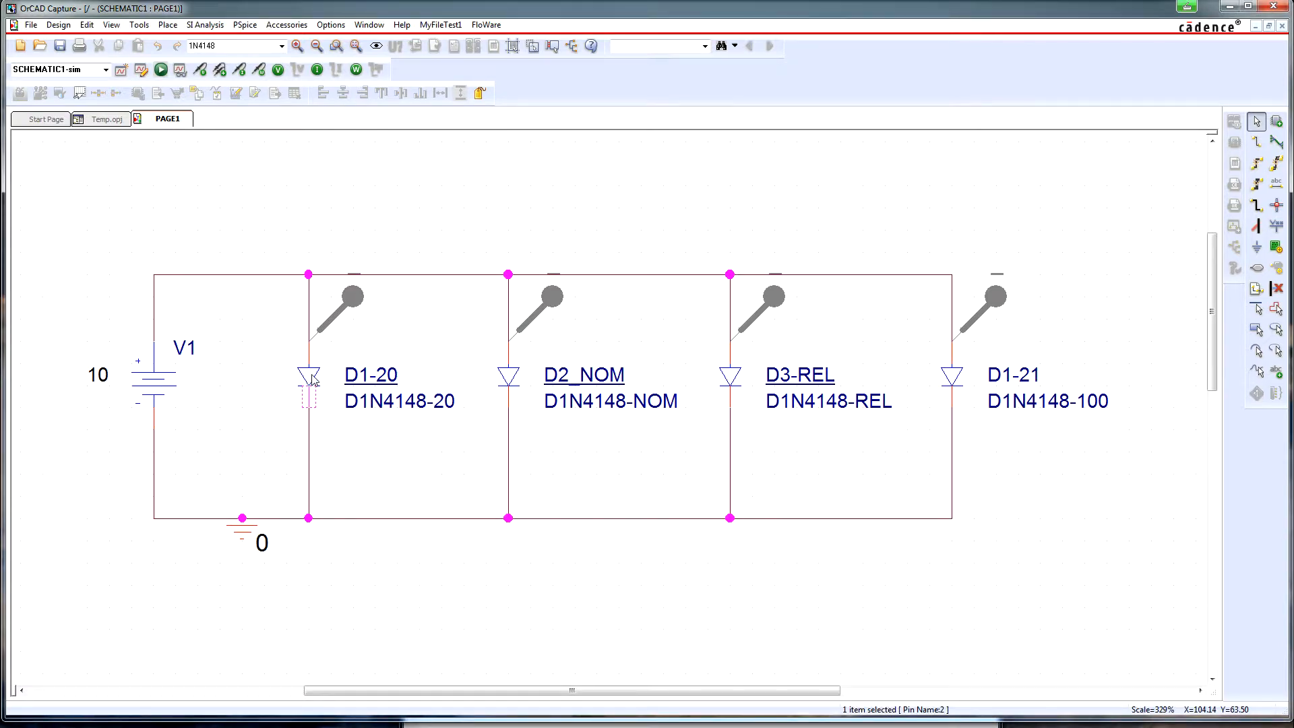
{"action": "left_click", "coordinate": [313, 379]}
{"action": "right_click", "coordinate": [312, 379]}
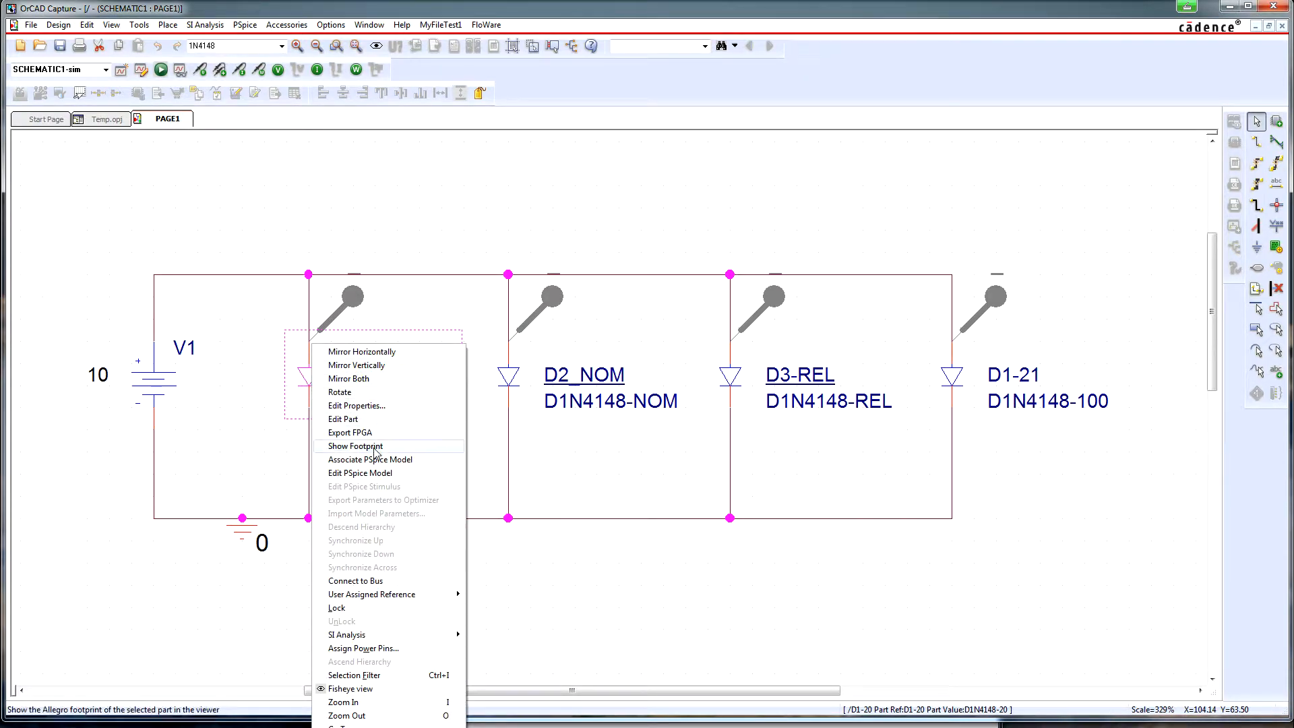
{"action": "left_click", "coordinate": [376, 473]}
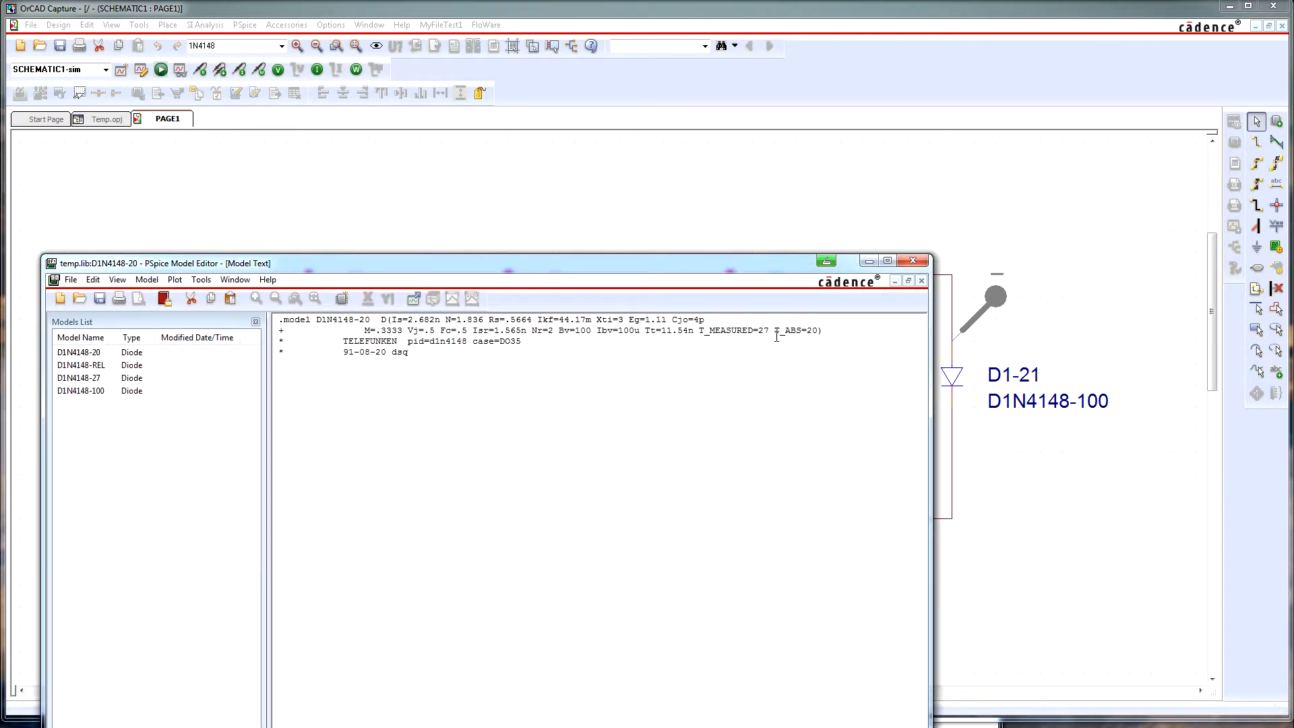
{"action": "left_click_drag", "start_coordinate": [769, 331], "coordinate": [735, 326]}
{"action": "left_click", "coordinate": [772, 333]}
{"action": "left_click", "coordinate": [728, 331]}
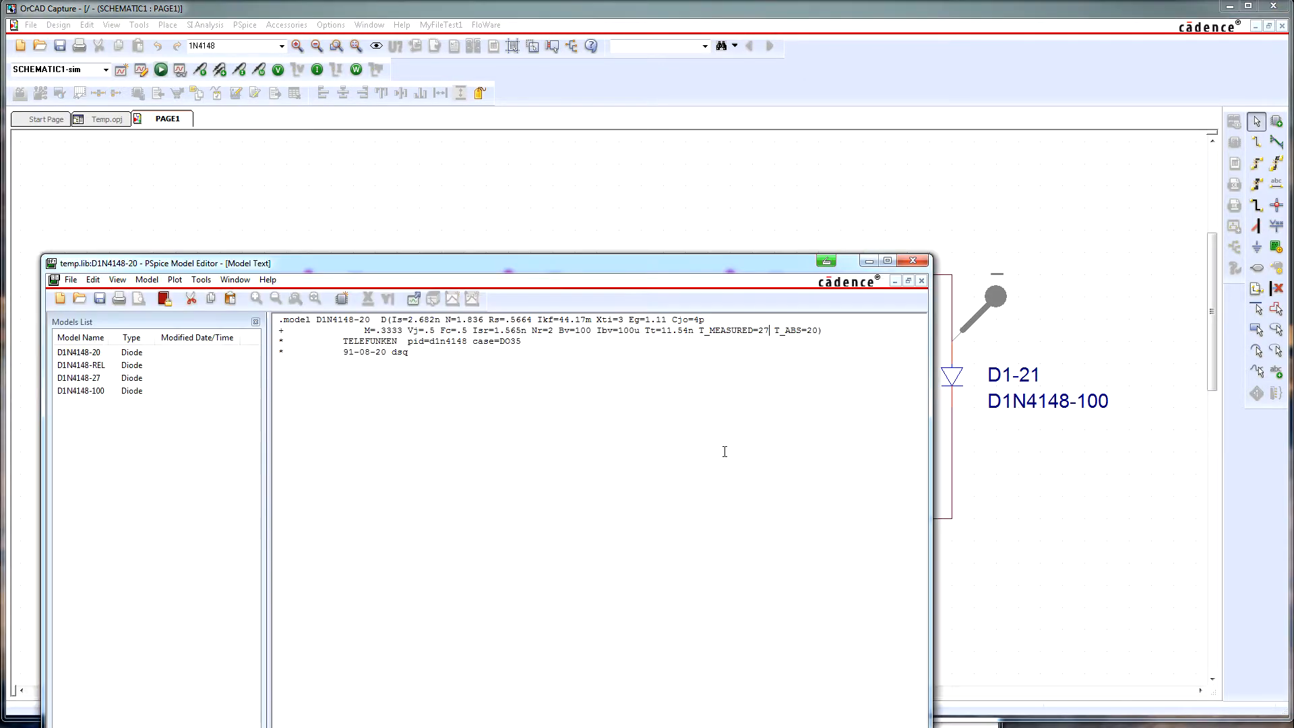
- Switch to README.txt to read the T_ABS entry, and minimize the model editor so the note sits over the schematic
{"action": "key", "text": "alt+Tab"}
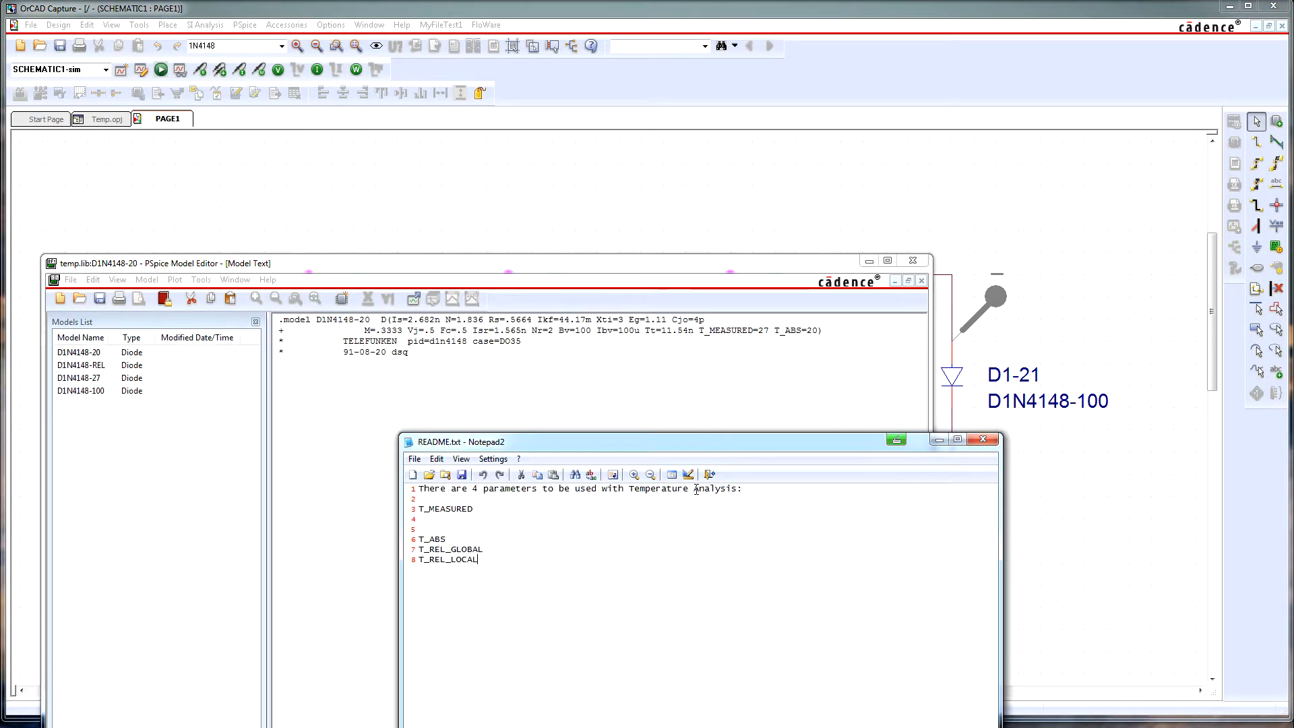
{"action": "left_click_drag", "start_coordinate": [669, 454], "coordinate": [587, 260]}
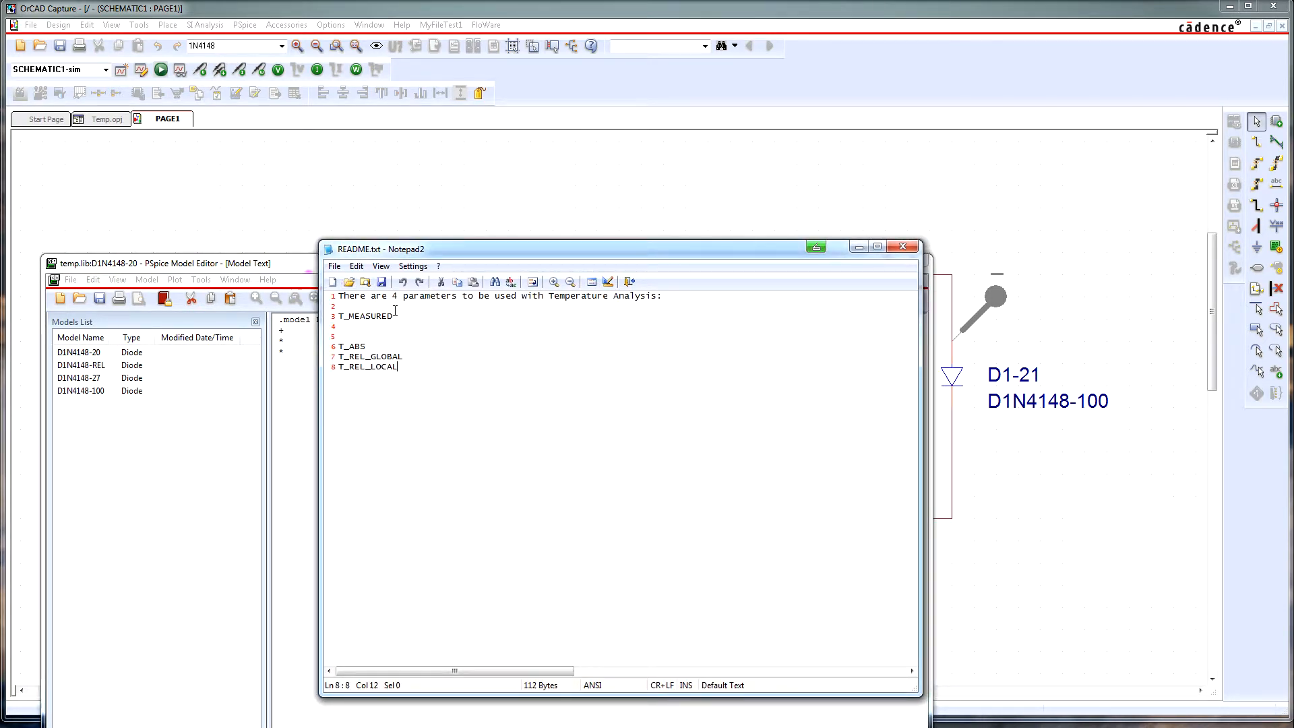
{"action": "left_click", "coordinate": [378, 349]}
{"action": "left_click", "coordinate": [283, 262]}
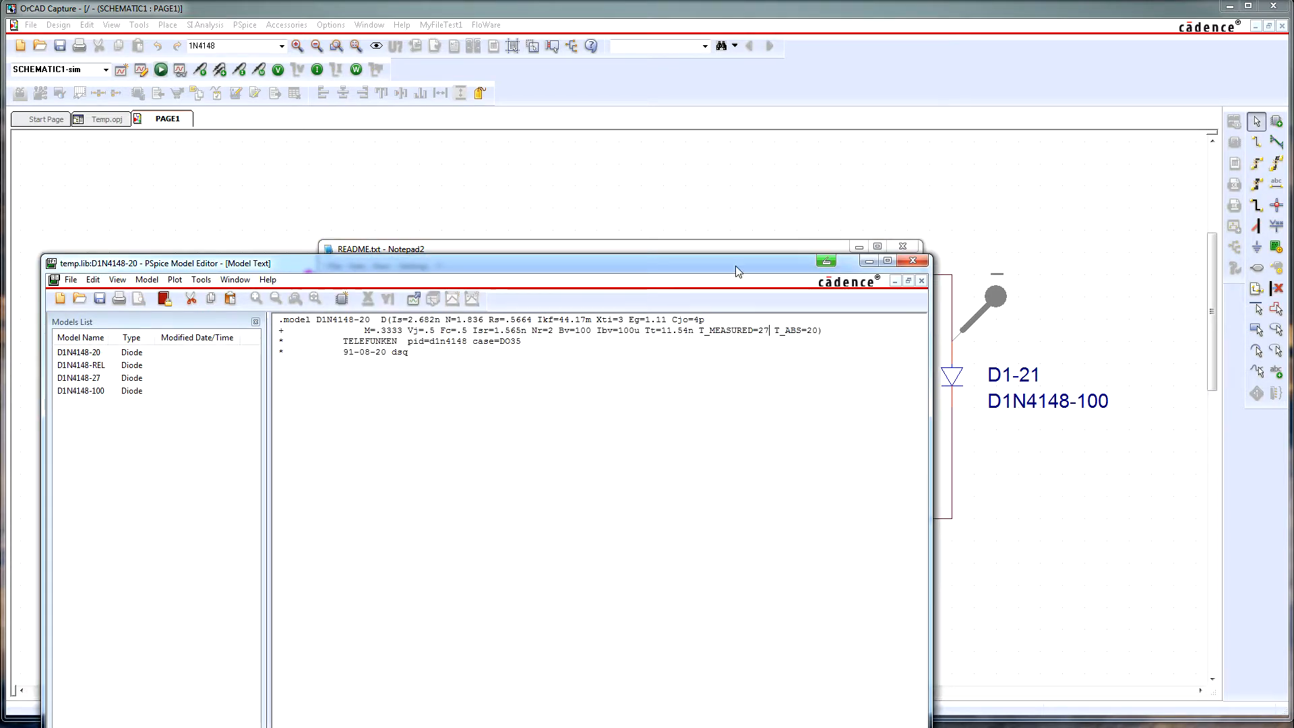
{"action": "left_click", "coordinate": [868, 262]}
{"action": "left_click_drag", "start_coordinate": [770, 253], "coordinate": [872, 337]}
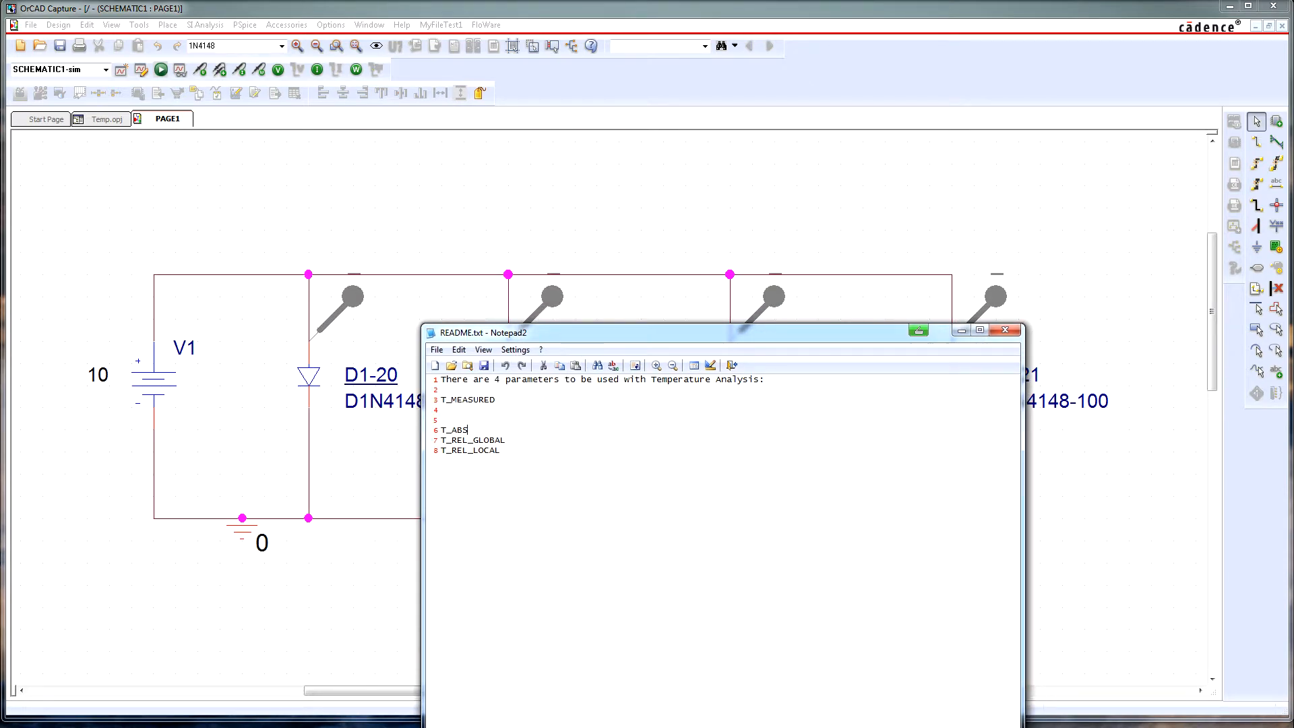
- Switch back to PSpice Model Editor, examine the T_ABS parameter in the D1N4148-20 model text, and minimize the editor
{"action": "key", "text": "alt+Tab"}
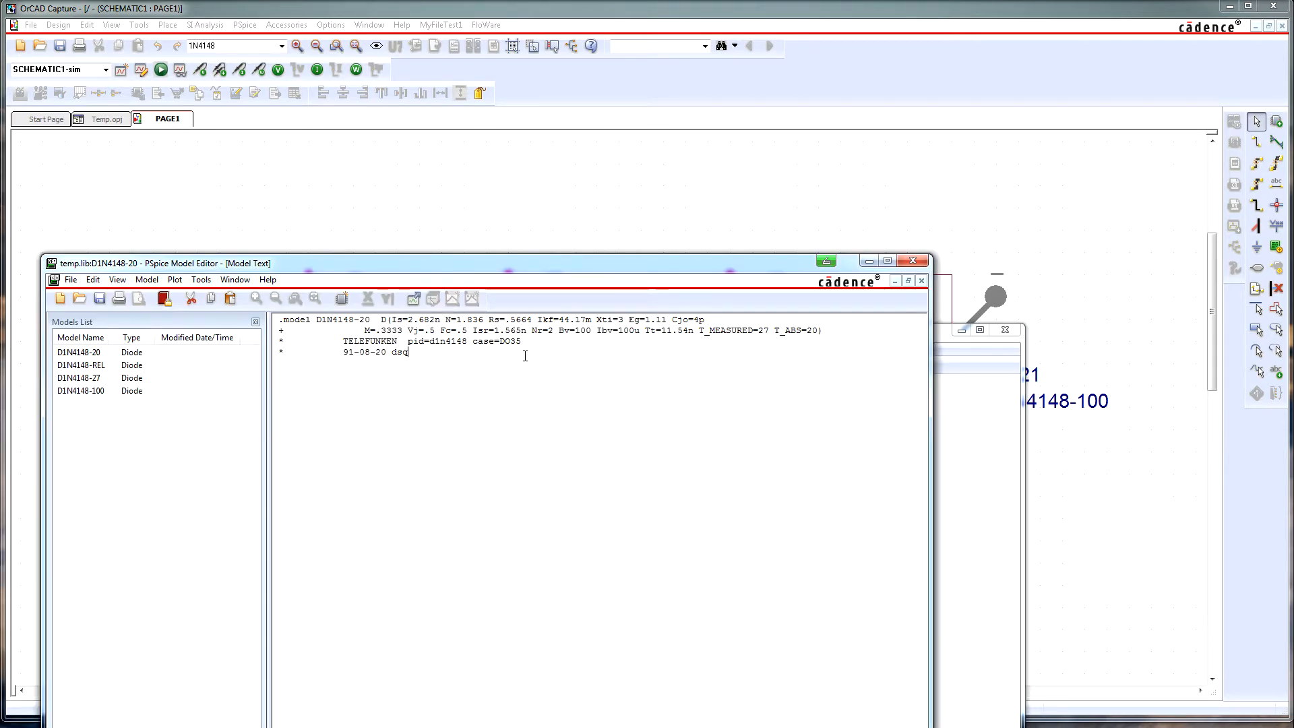
{"action": "left_click_drag", "start_coordinate": [808, 331], "coordinate": [775, 331]}
{"action": "left_click", "coordinate": [808, 360]}
{"action": "left_click_drag", "start_coordinate": [745, 267], "coordinate": [756, 374]}
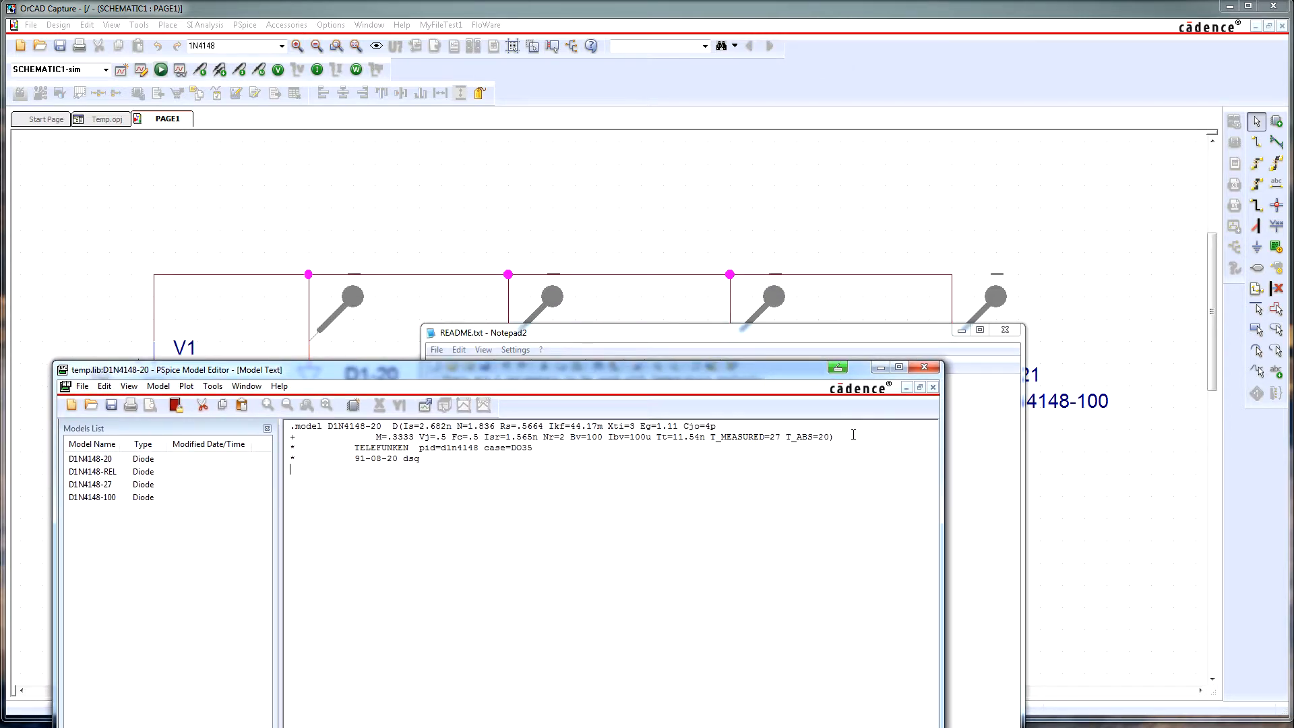
{"action": "left_click_drag", "start_coordinate": [830, 435], "coordinate": [784, 437]}
{"action": "left_click", "coordinate": [836, 449]}
{"action": "left_click", "coordinate": [880, 367]}
- Move the README.txt note below the diodes and review the temperature sweep settings of the simulation profile
{"action": "left_click_drag", "start_coordinate": [822, 338], "coordinate": [814, 310]}
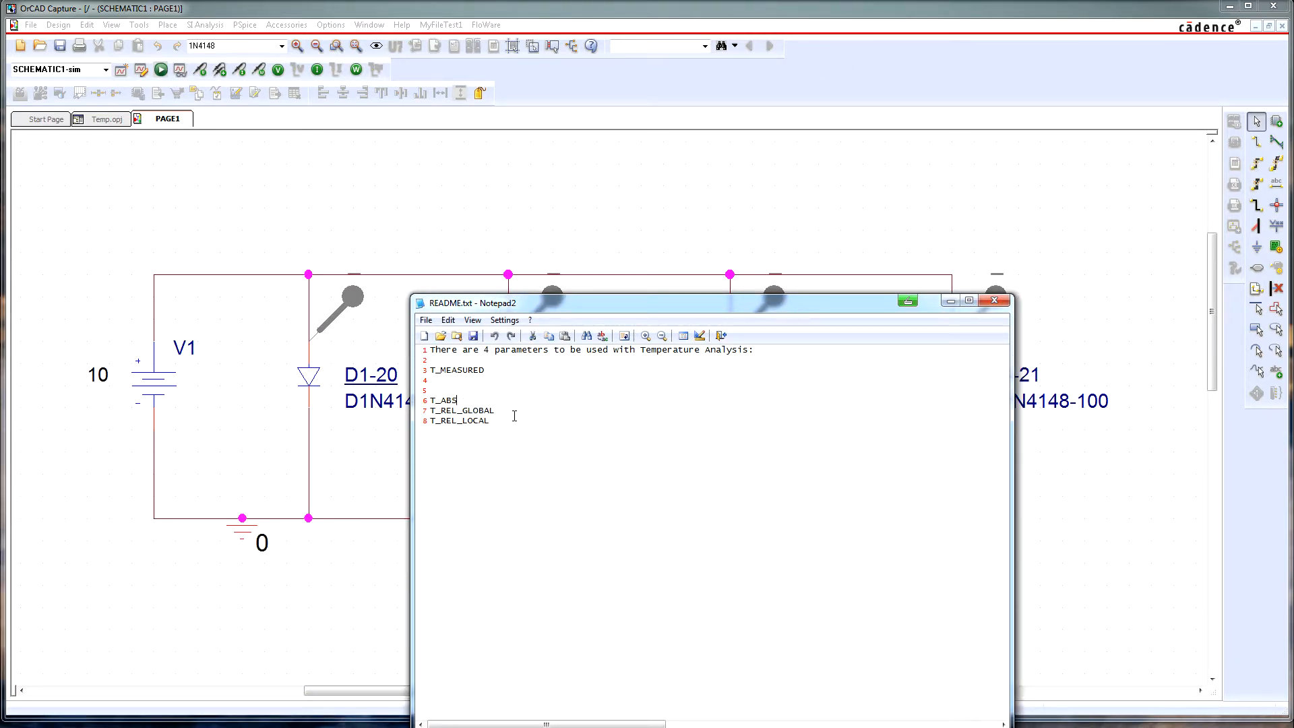
{"action": "left_click_drag", "start_coordinate": [550, 309], "coordinate": [511, 445]}
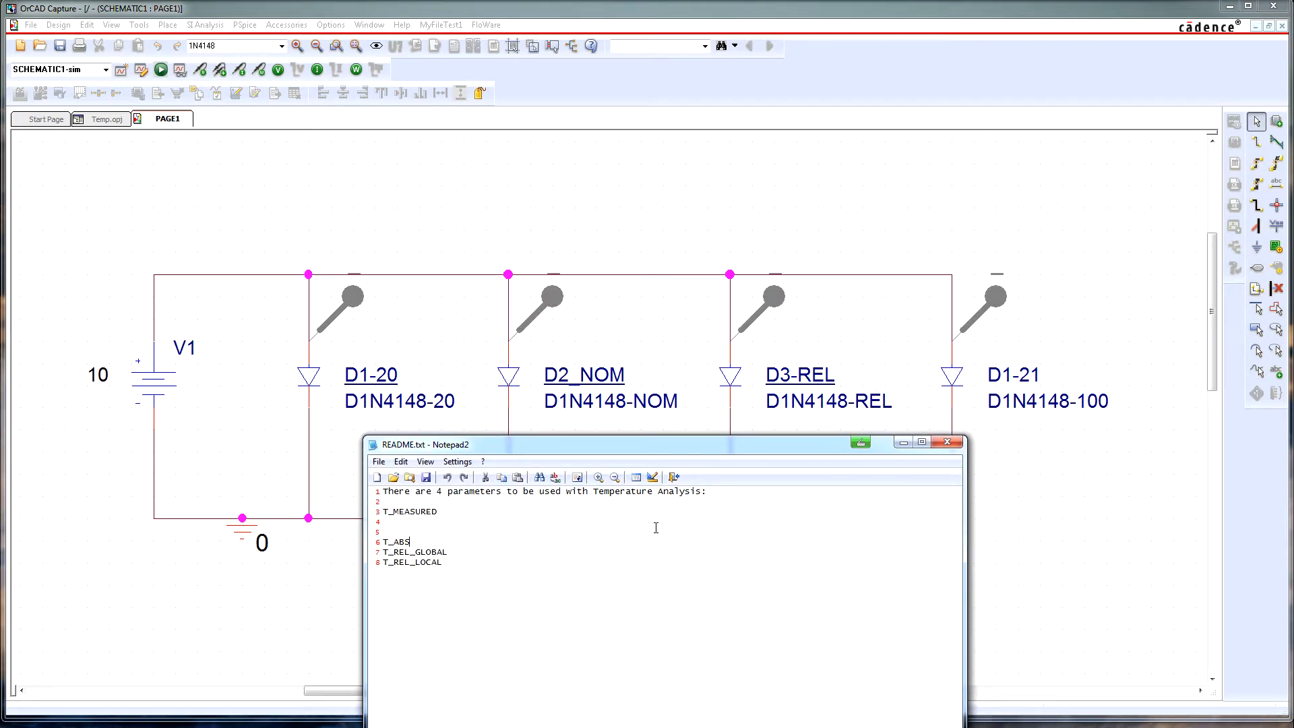
{"action": "left_click", "coordinate": [141, 70]}
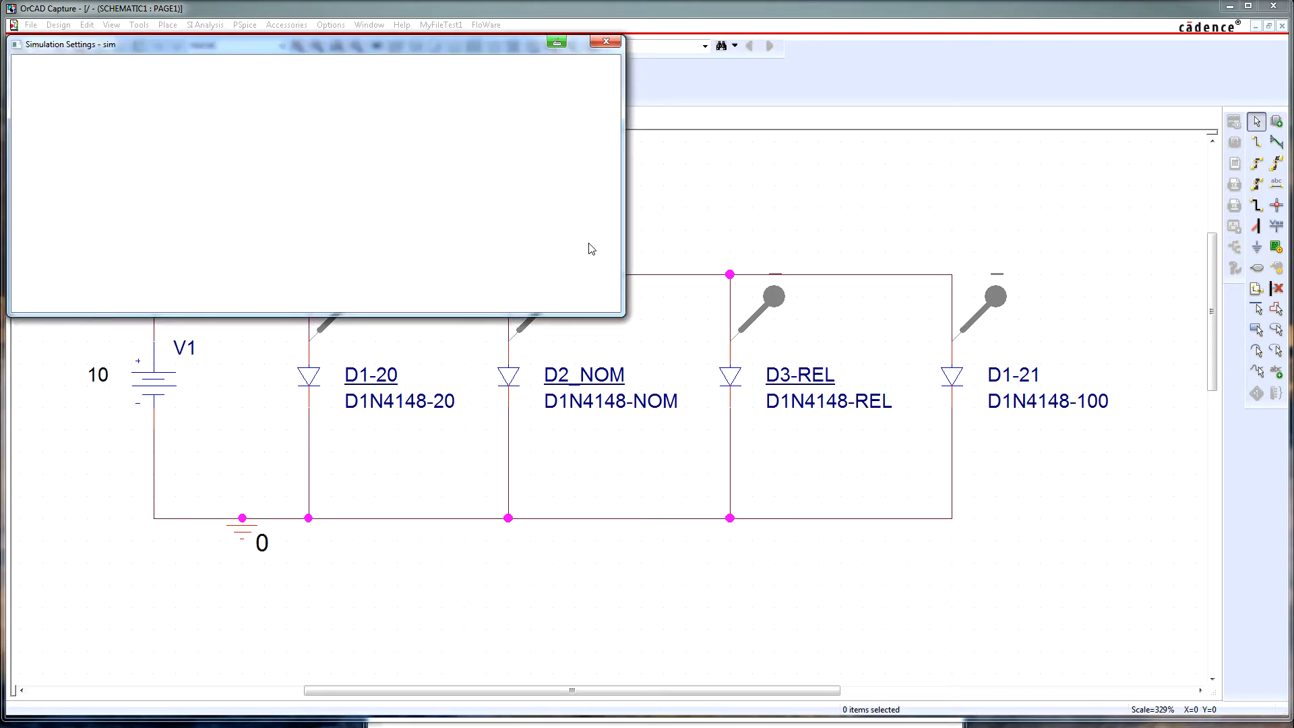
{"action": "left_click", "coordinate": [215, 186]}
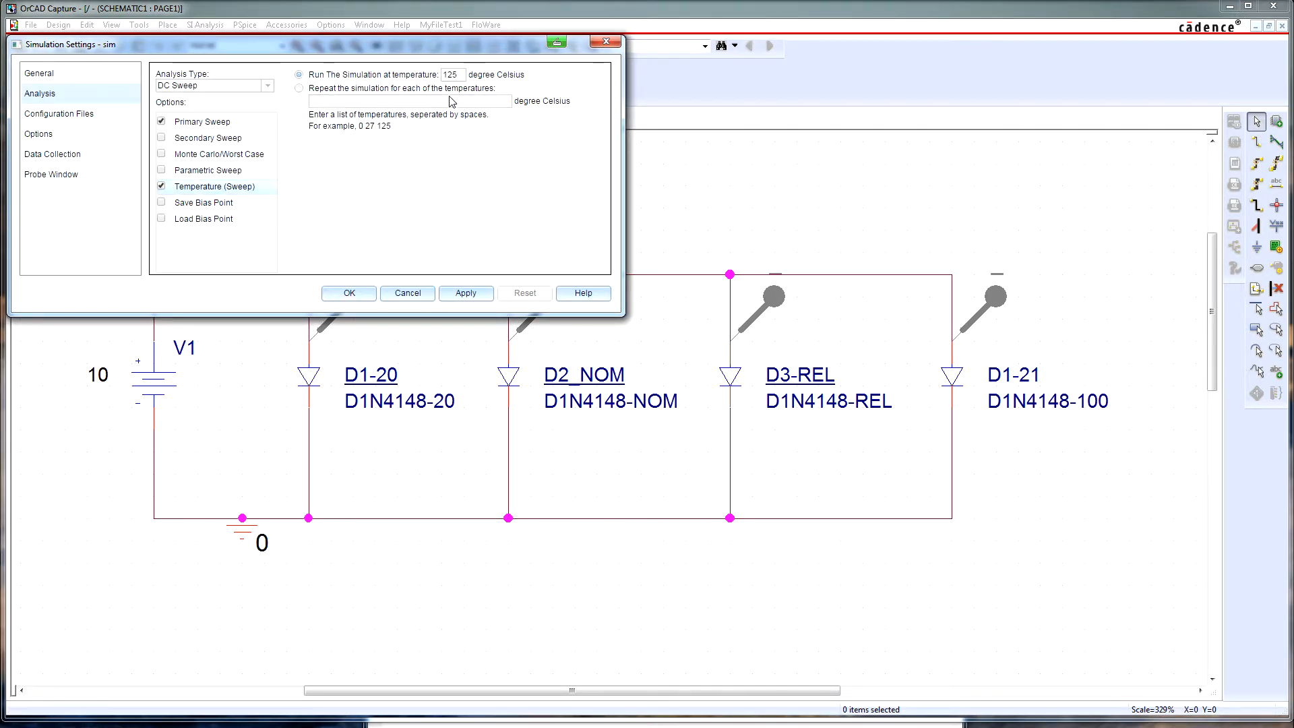
- Switch to README.txt, review the T_REL_LOCAL and T_REL_GLOBAL entries, and minimize the note
{"action": "left_click", "coordinate": [738, 725]}
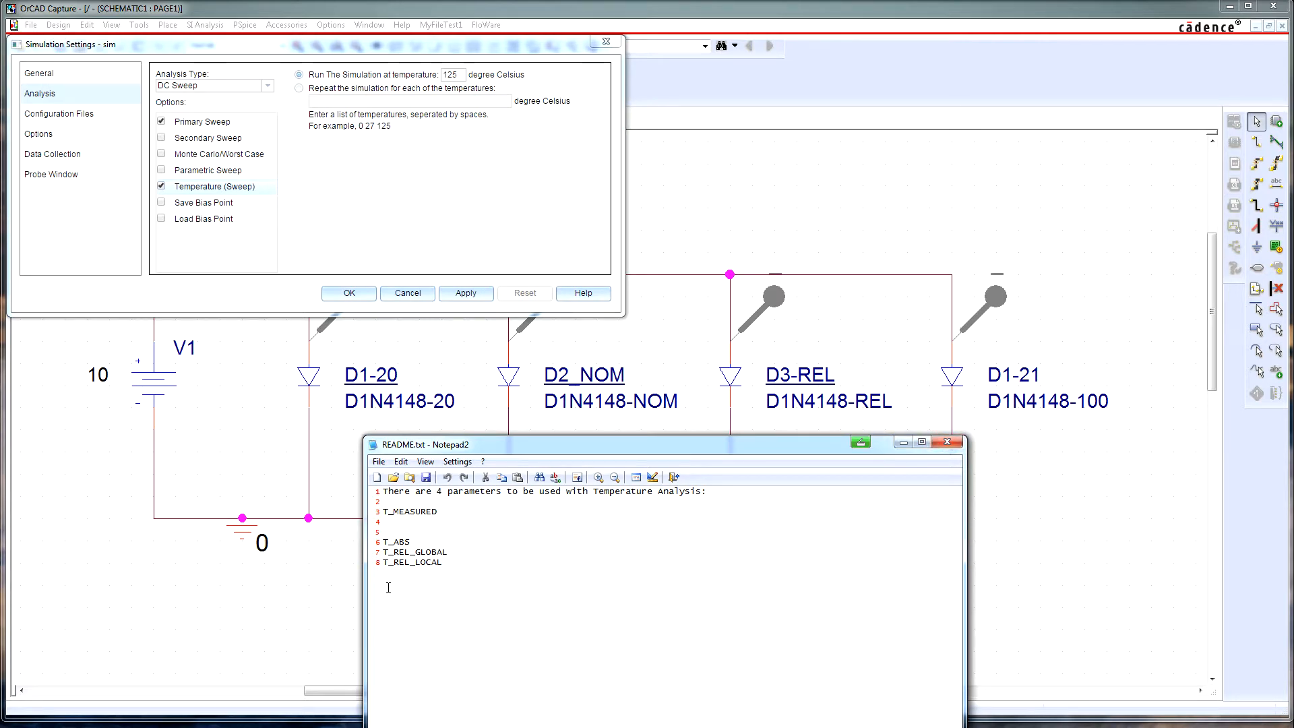
{"action": "double_click", "coordinate": [443, 564]}
{"action": "left_click_drag", "start_coordinate": [447, 551], "coordinate": [379, 545]}
{"action": "left_click", "coordinate": [411, 555]}
{"action": "left_click", "coordinate": [903, 443]}
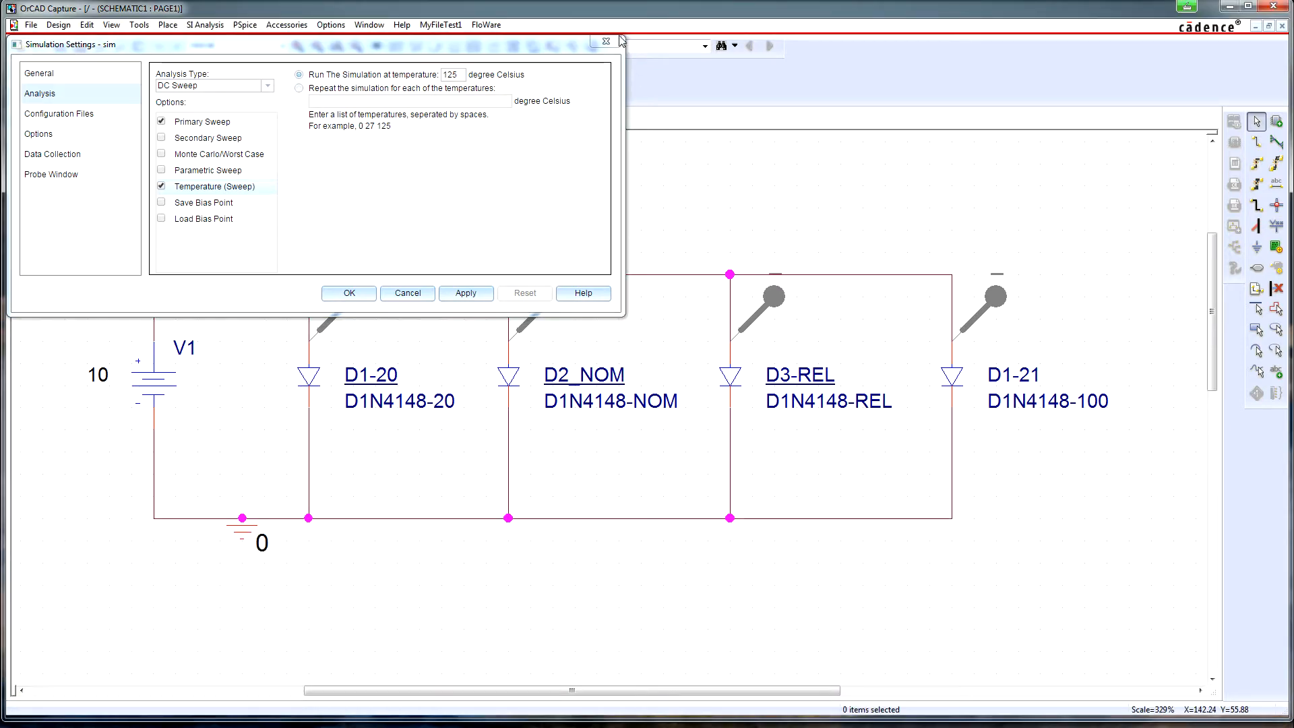
- Dismiss the simulation settings and open the PSpice model of diode D3-REL
{"action": "right_click", "coordinate": [732, 377]}
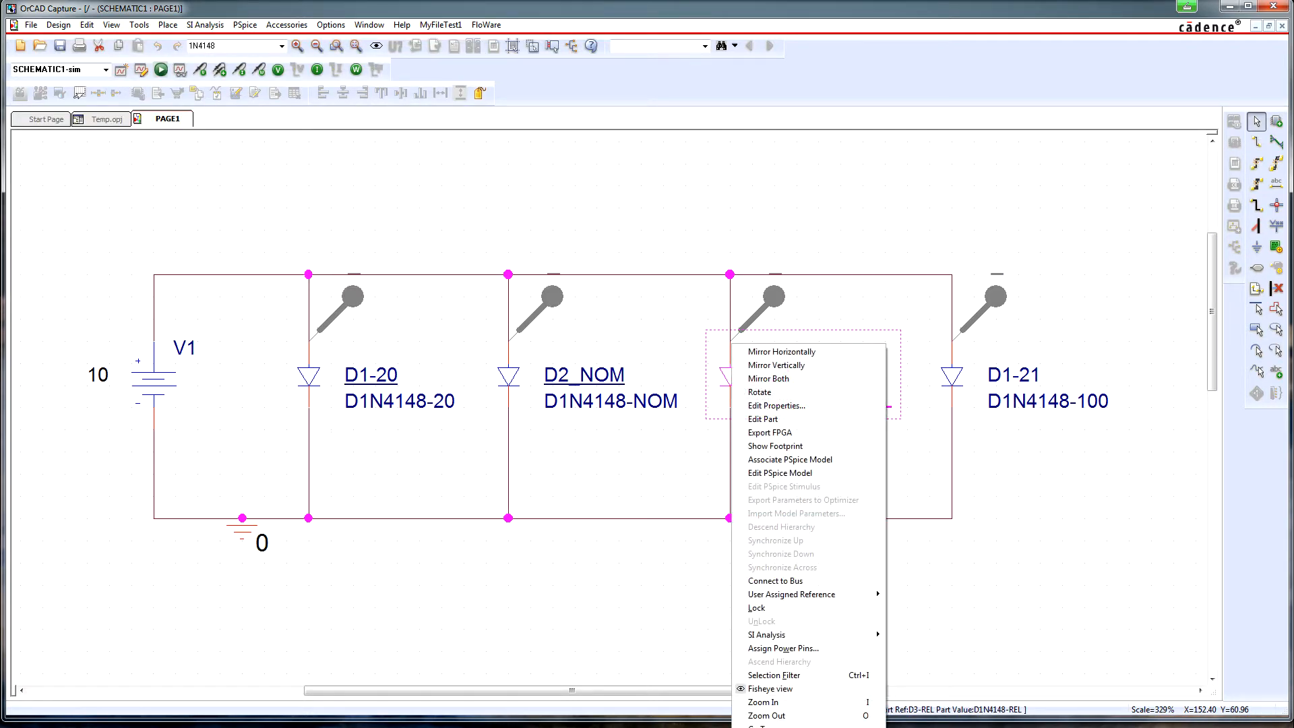
{"action": "left_click", "coordinate": [780, 473]}
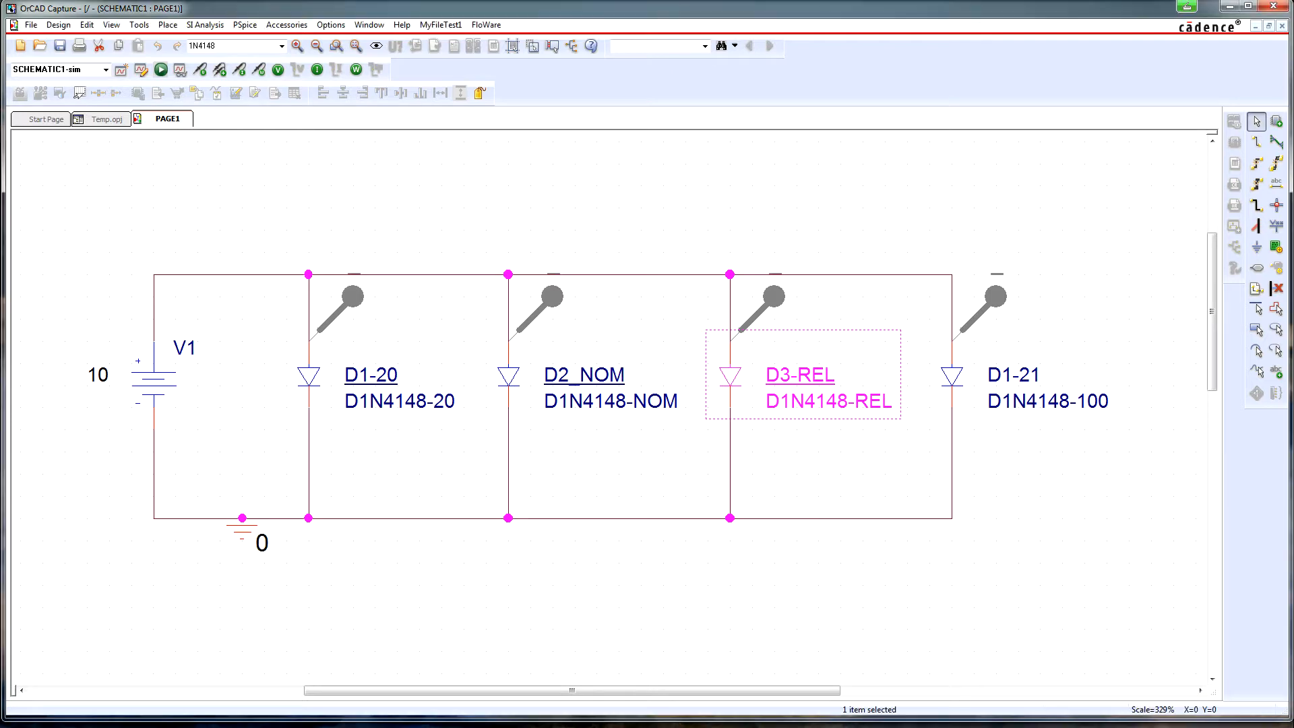
{"action": "right_click", "coordinate": [724, 378]}
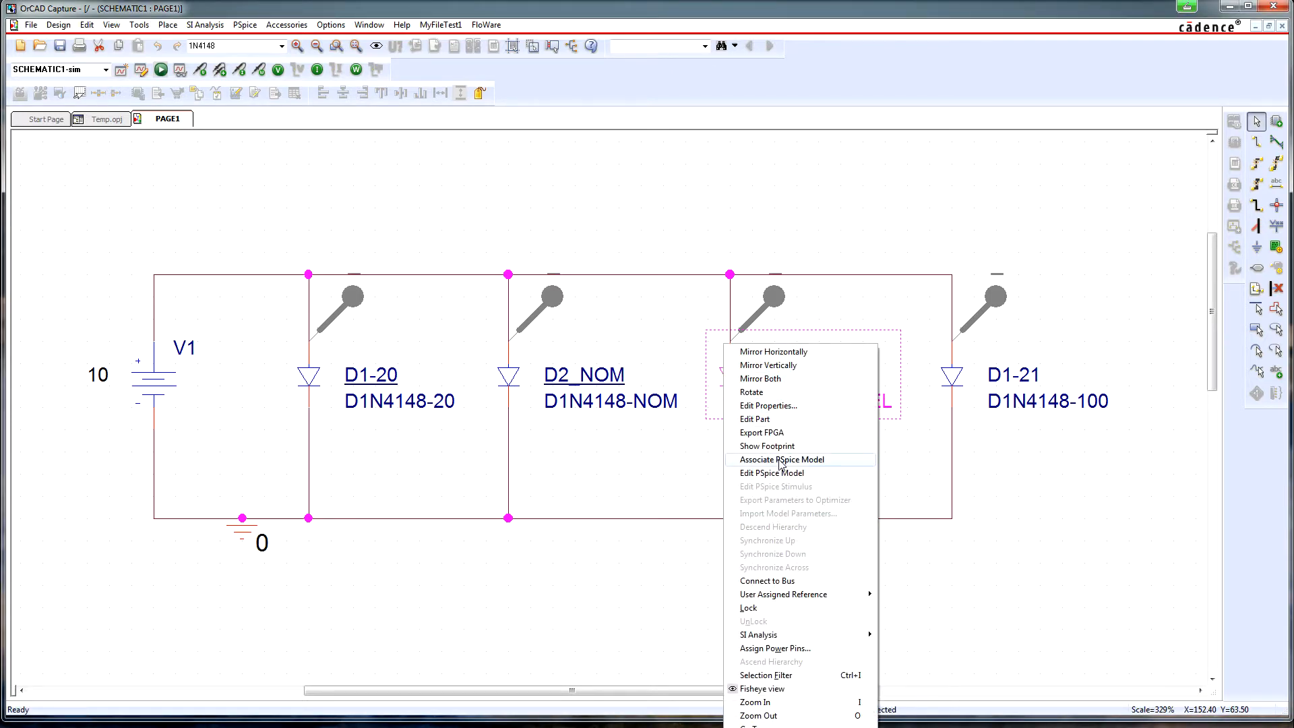
{"action": "left_click", "coordinate": [775, 473]}
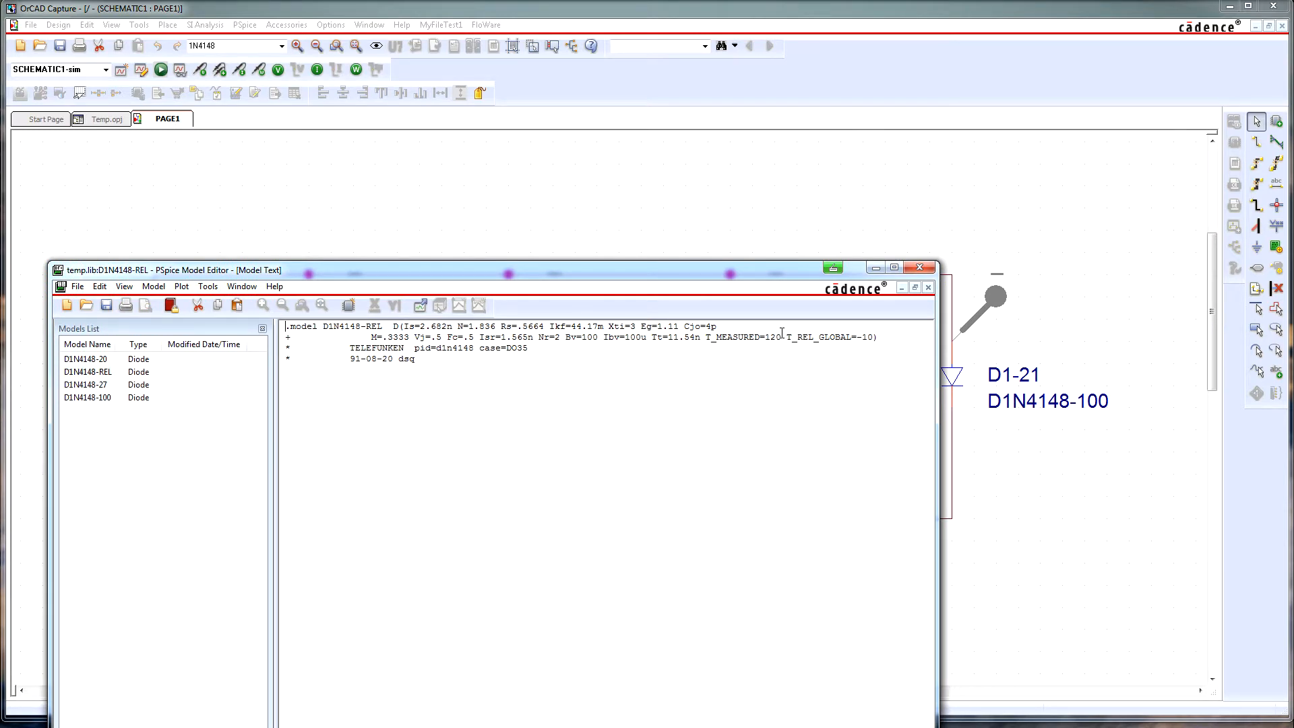
- Examine the T_MEASURED and T_REL_GLOBAL values in the D1N4148-REL model text, and close the model editor
{"action": "left_click_drag", "start_coordinate": [781, 332], "coordinate": [766, 333]}
{"action": "left_click", "coordinate": [750, 362]}
{"action": "left_click_drag", "start_coordinate": [875, 336], "coordinate": [862, 335]}
{"action": "left_click_drag", "start_coordinate": [768, 270], "coordinate": [762, 427]}
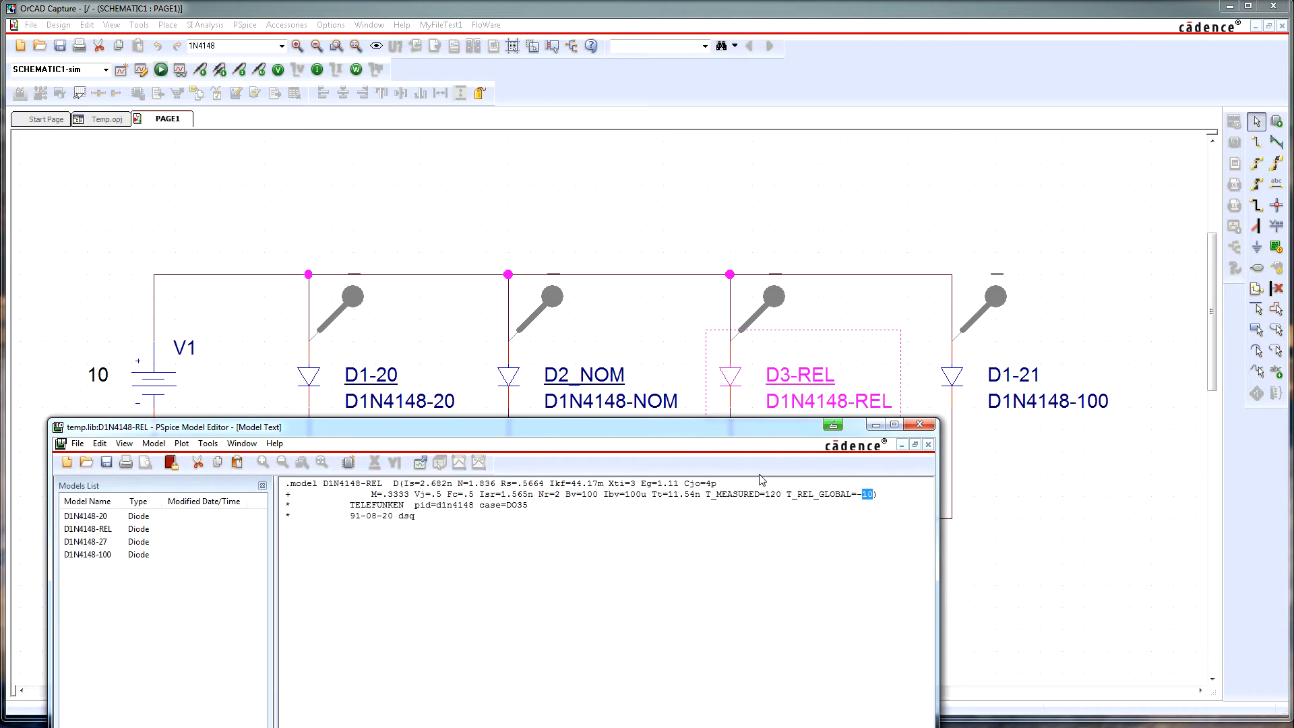
{"action": "left_click", "coordinate": [826, 568]}
{"action": "left_click", "coordinate": [919, 424]}
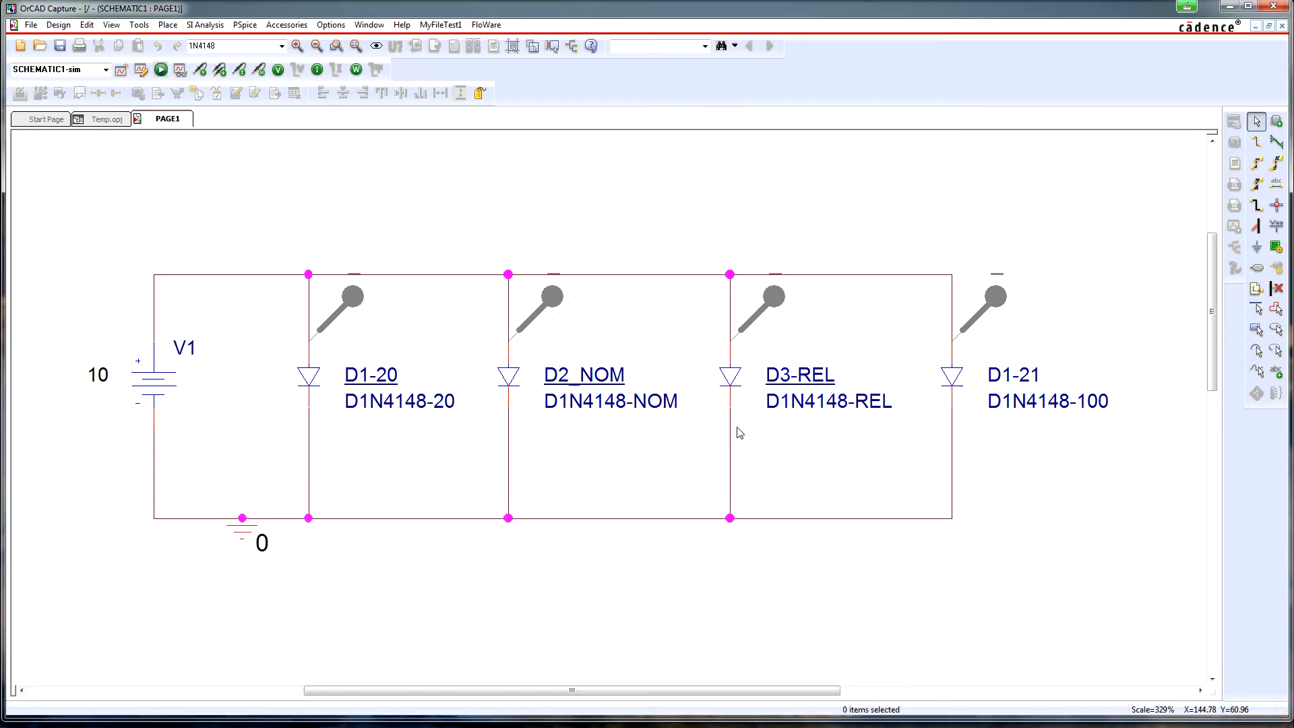
- Run the PSpice simulation to plot the four diode currents, and match the curves to diodes D1-21 and D3-REL in the schematic
{"action": "left_click", "coordinate": [162, 69]}
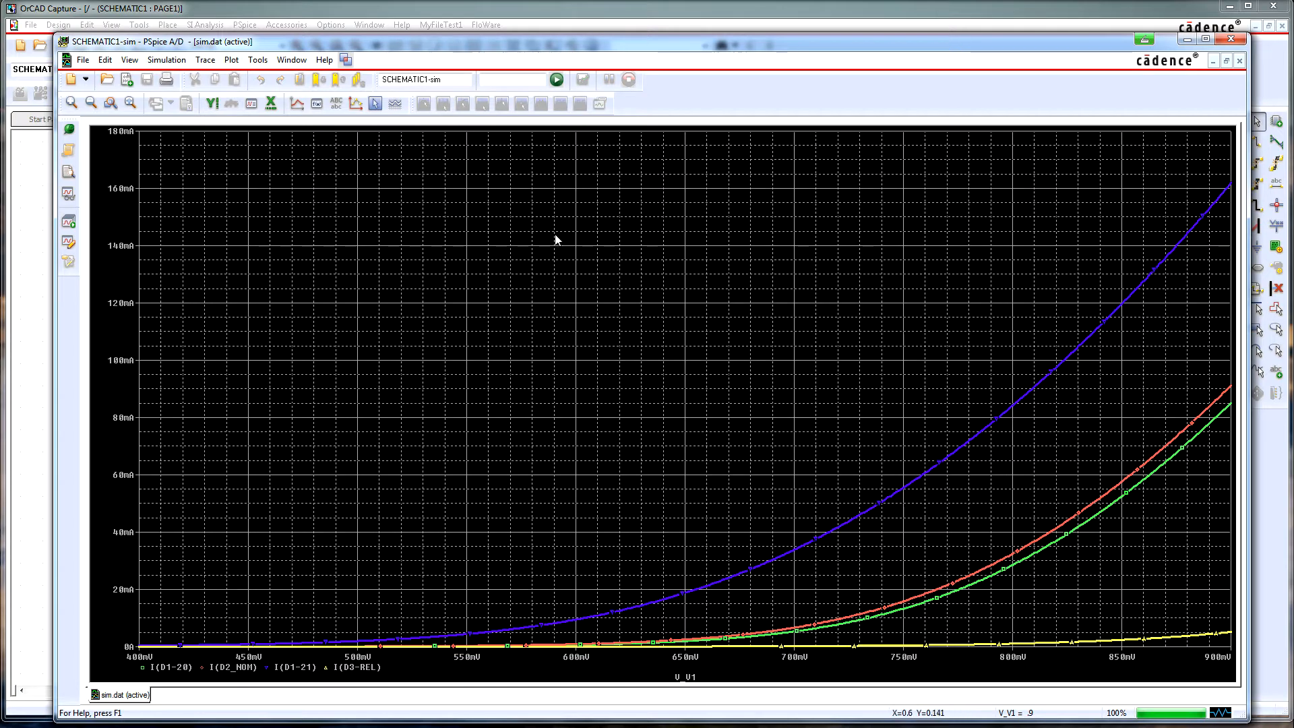
{"action": "left_click", "coordinate": [31, 221]}
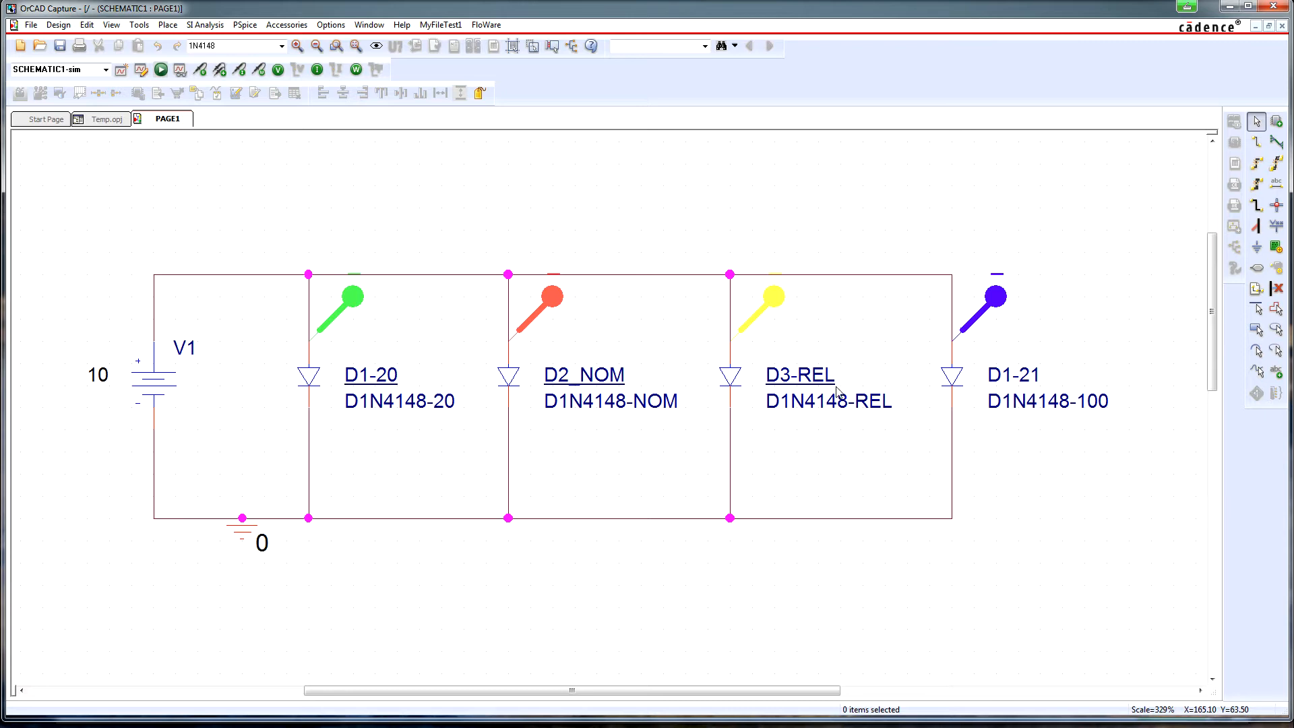
{"action": "left_click", "coordinate": [965, 388]}
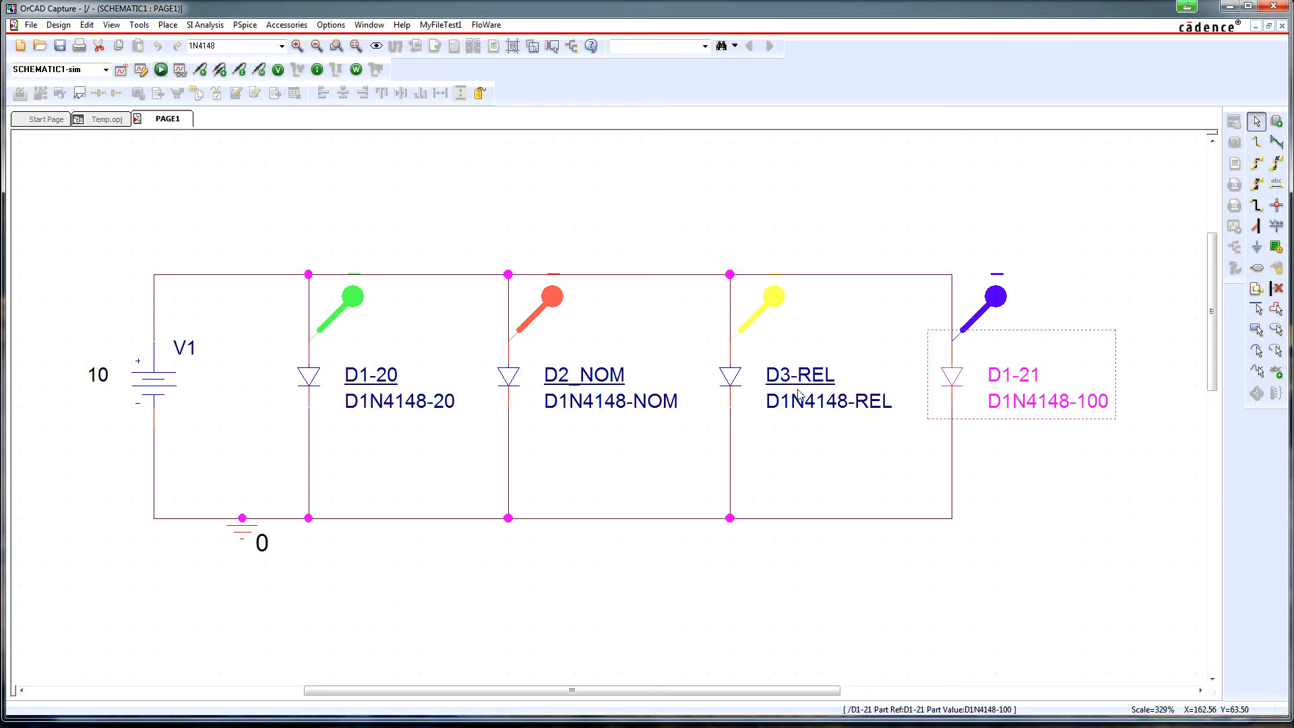
{"action": "left_click", "coordinate": [733, 378]}
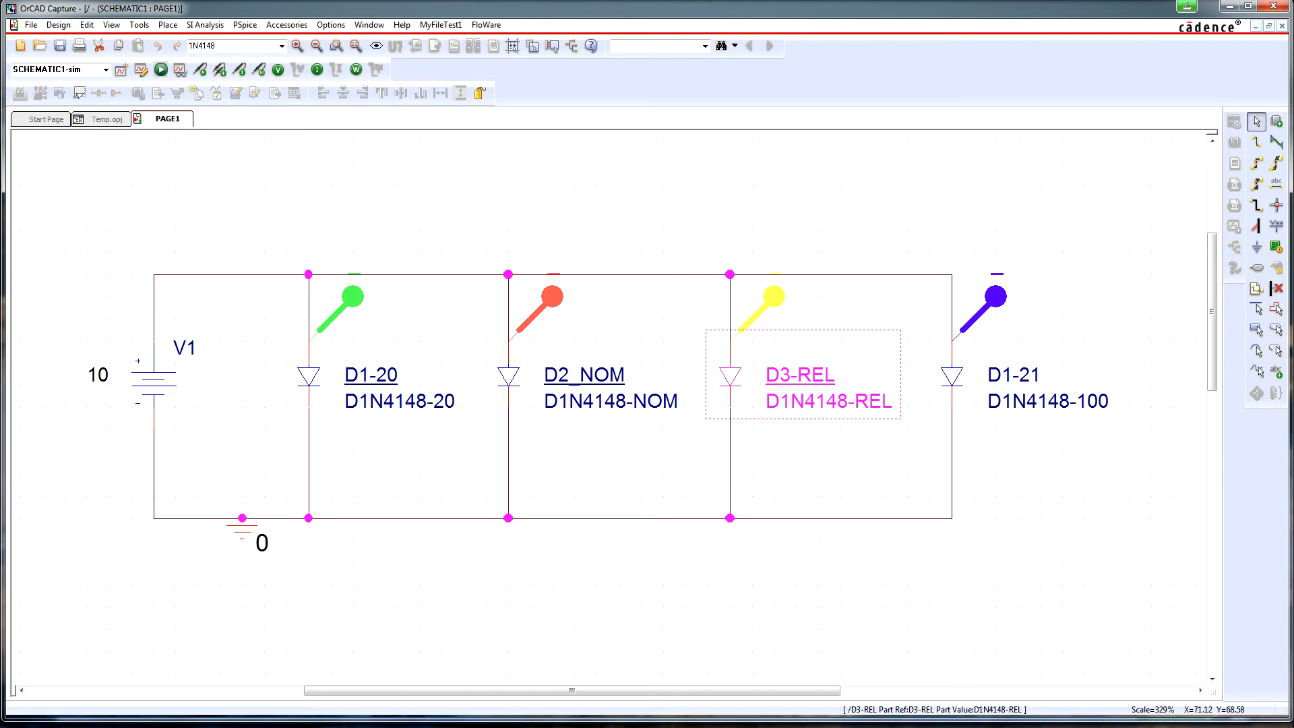
- Switch to pspcref.pdf in Acrobat Reader, read the diode equations for temperature effects, and return to the schematic
{"action": "key", "text": "alt+Tab"}
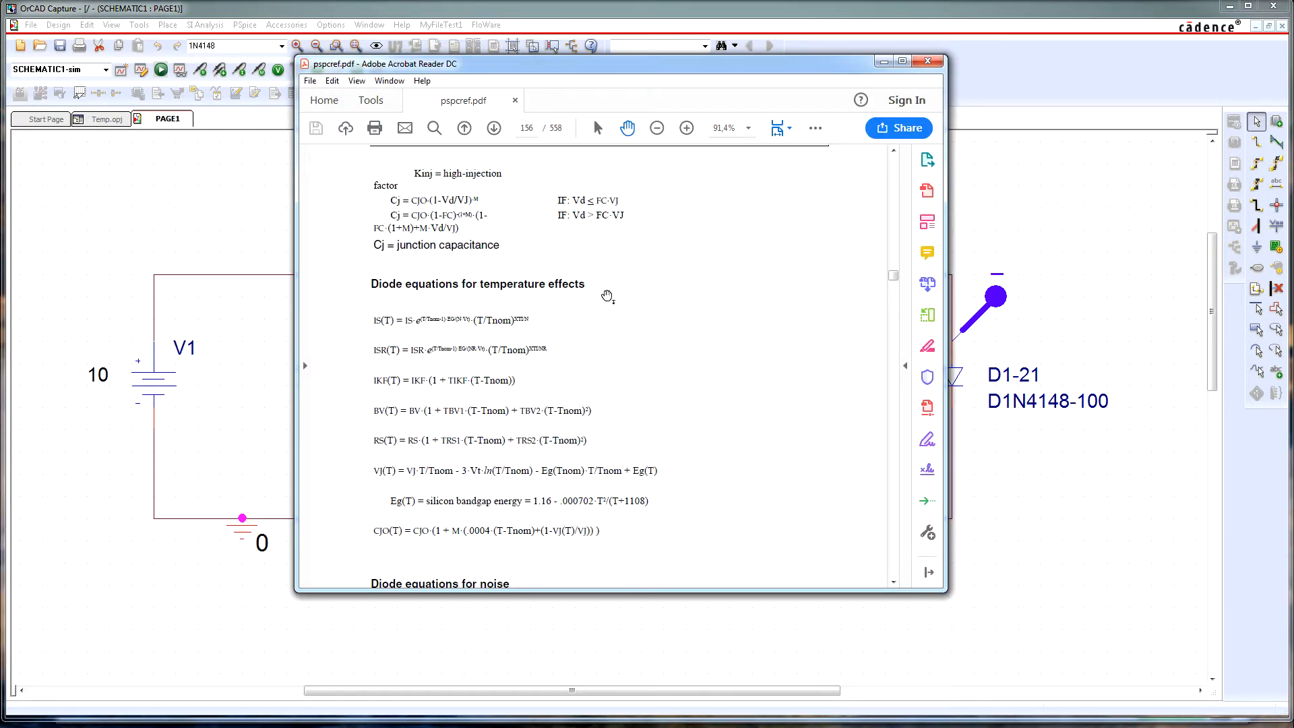
{"action": "scroll", "coordinate": [673, 309], "scroll_direction": "down", "scroll_amount": 1}
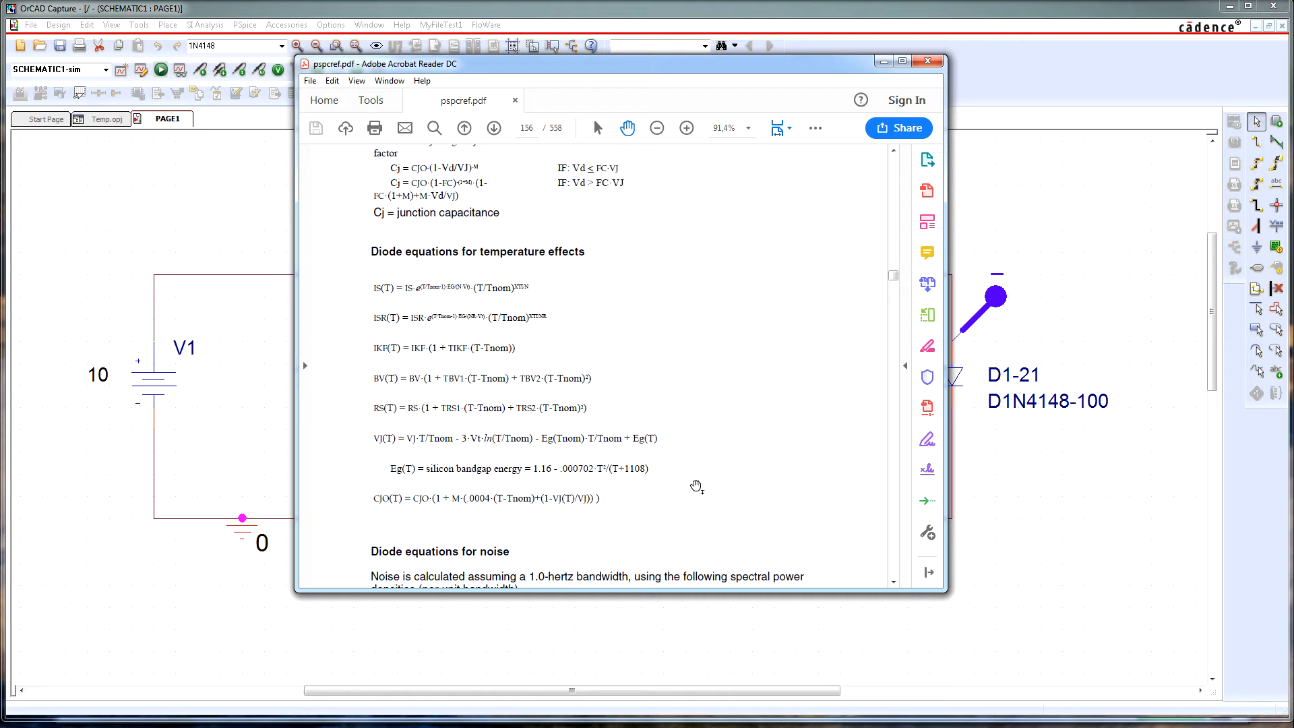
{"action": "left_click", "coordinate": [1017, 244]}
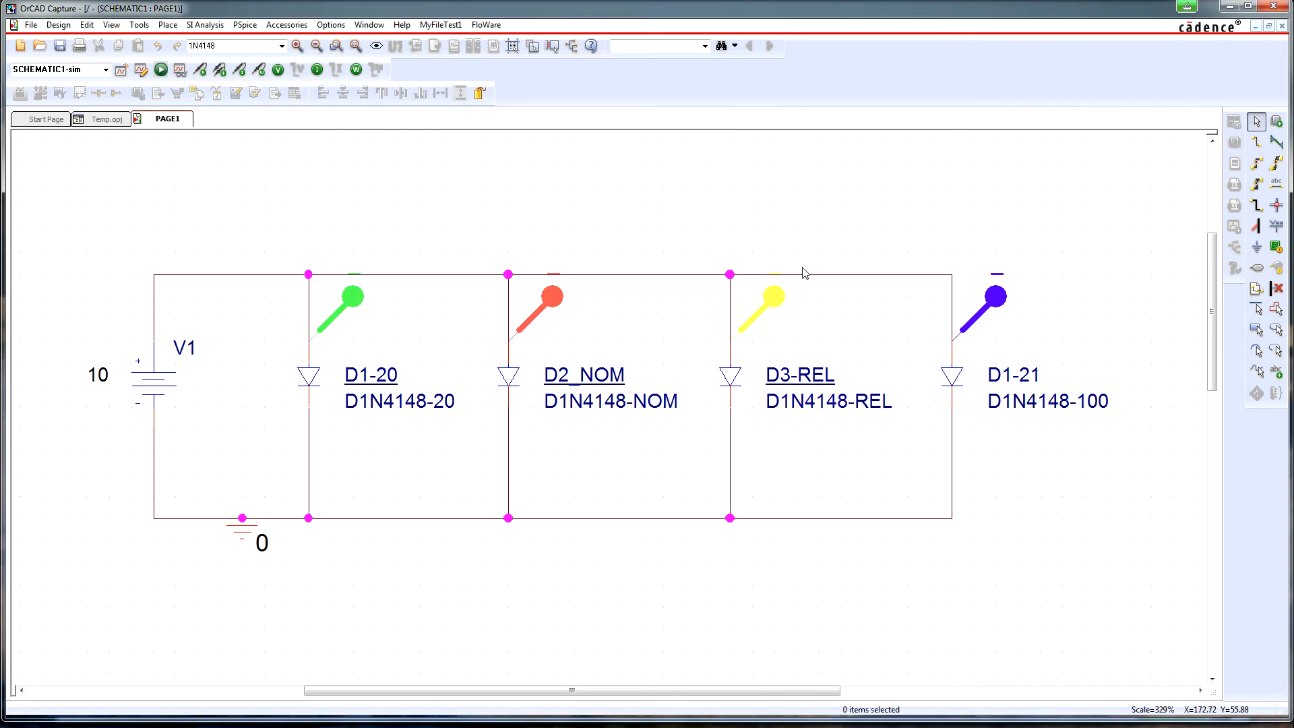